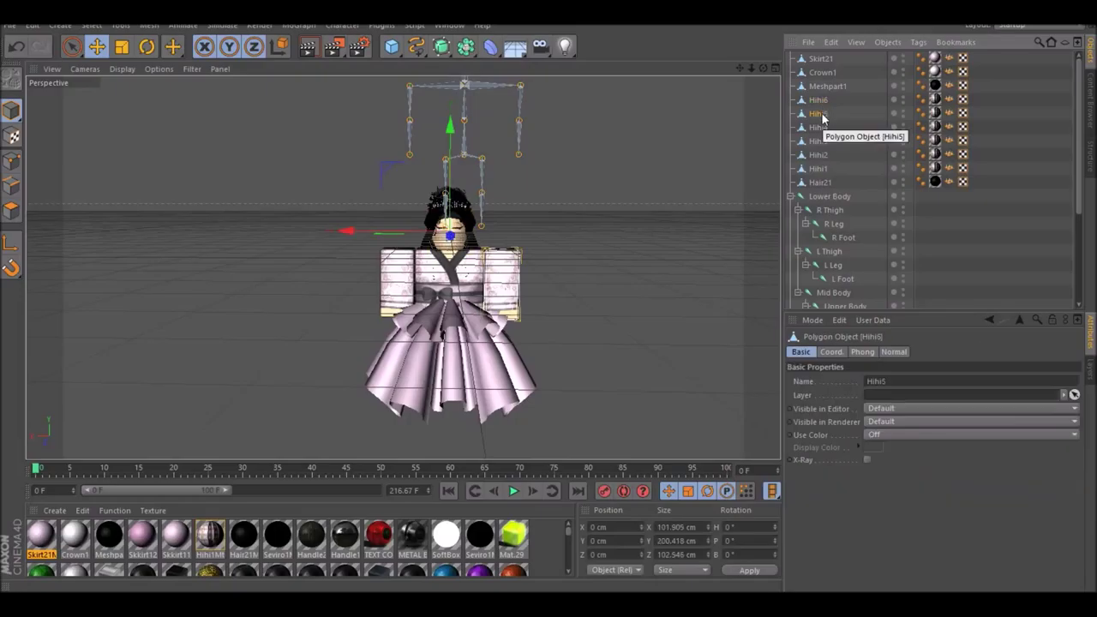
Delete the Normal tags from the character meshes Skirt21 through Hair21, except the one on Hihi6.
left_click(950, 114, "shift")
left_click(952, 59)
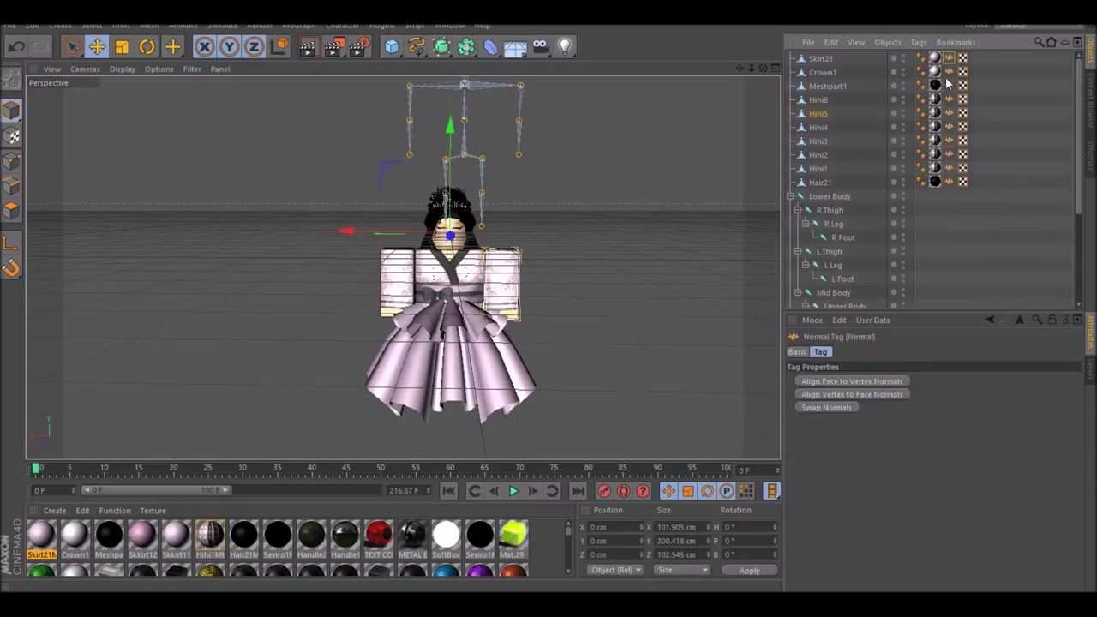
left_click(949, 99, "shift")
left_click(950, 113, "shift")
left_click(949, 99, "shift")
left_click(949, 126, "shift")
left_click(949, 182, "shift")
left_click(949, 101, "shift")
key("Delete")
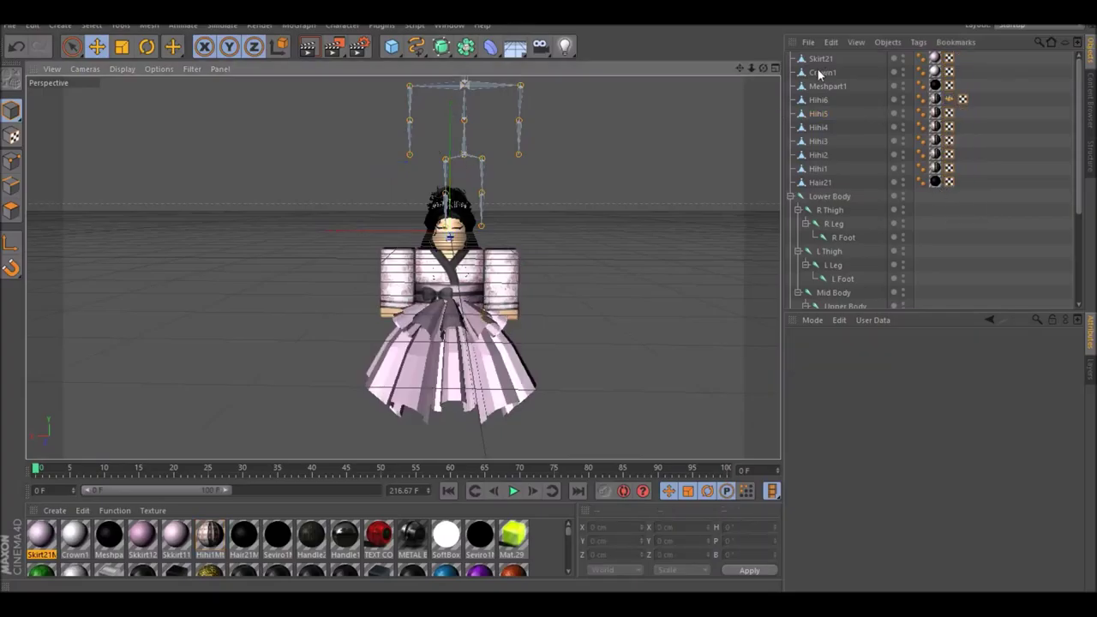
Select all the character meshes from Skirt21 through Hair21 except Hihi6.
left_click(825, 60)
left_click(832, 181, "shift")
left_click(821, 101)
left_click(829, 180)
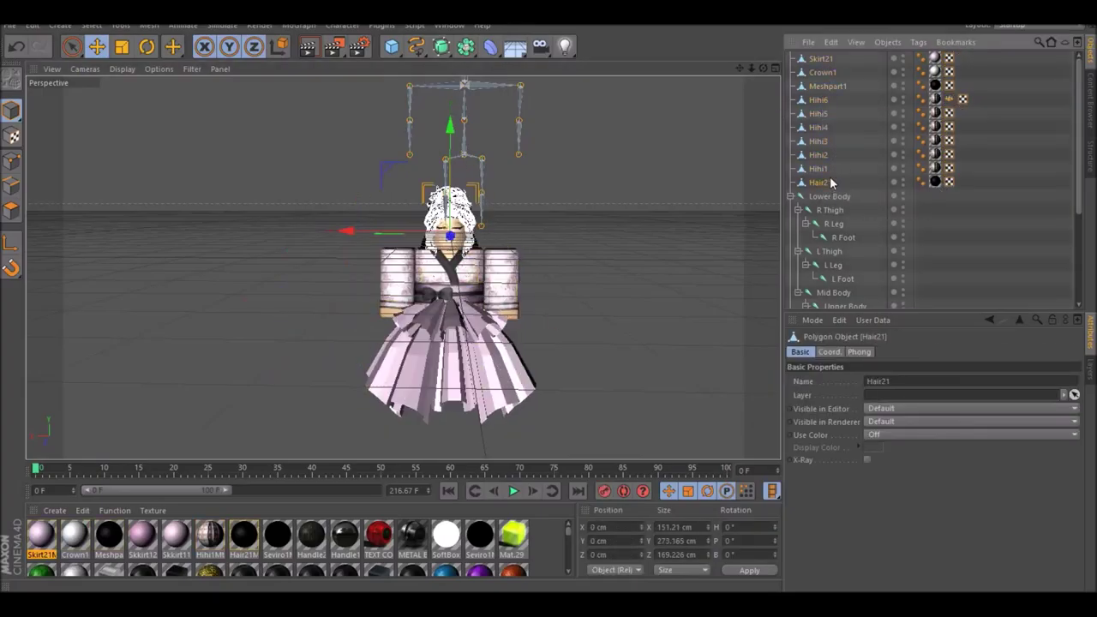
left_click(827, 60, "shift")
left_click(823, 101, "ctrl")
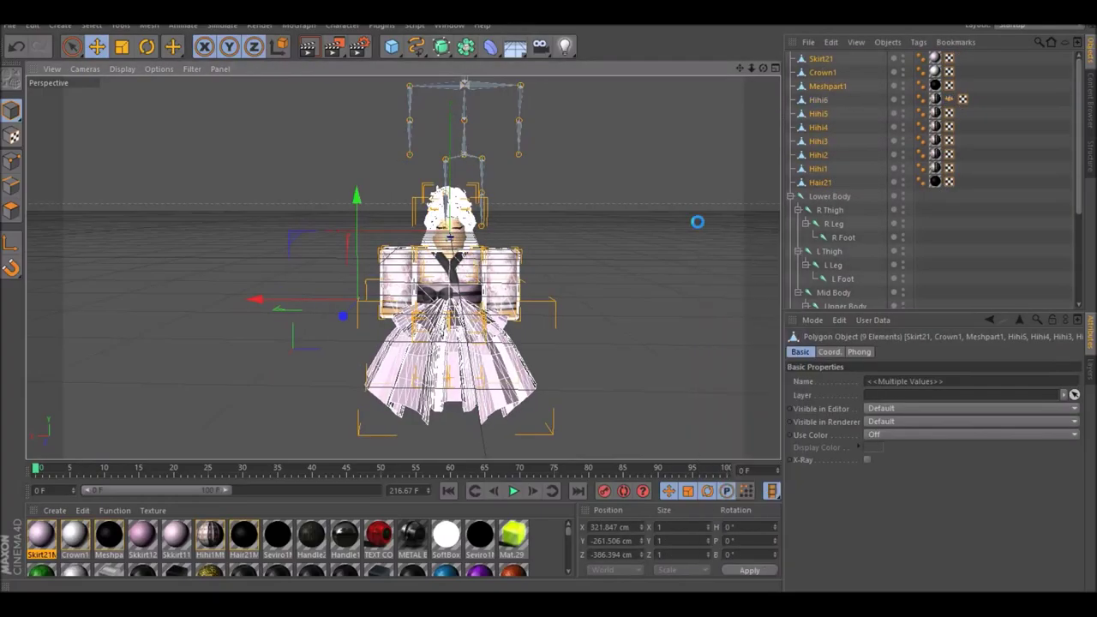
Move the joint skeleton down so it sits inside the character's body.
left_click(463, 153)
left_click_drag(458, 145, 441, 314)
left_click_drag(763, 68, 605, 66)
left_click_drag(343, 336, 399, 338)
left_click_drag(763, 68, 793, 43)
Bind the torso and arm meshes to their matching body, shoulder, elbow and hand joints.
left_click(617, 189)
left_click(463, 279)
scroll(877, 238, "down", 4)
left_click(834, 193)
left_click(851, 219)
left_click(343, 25)
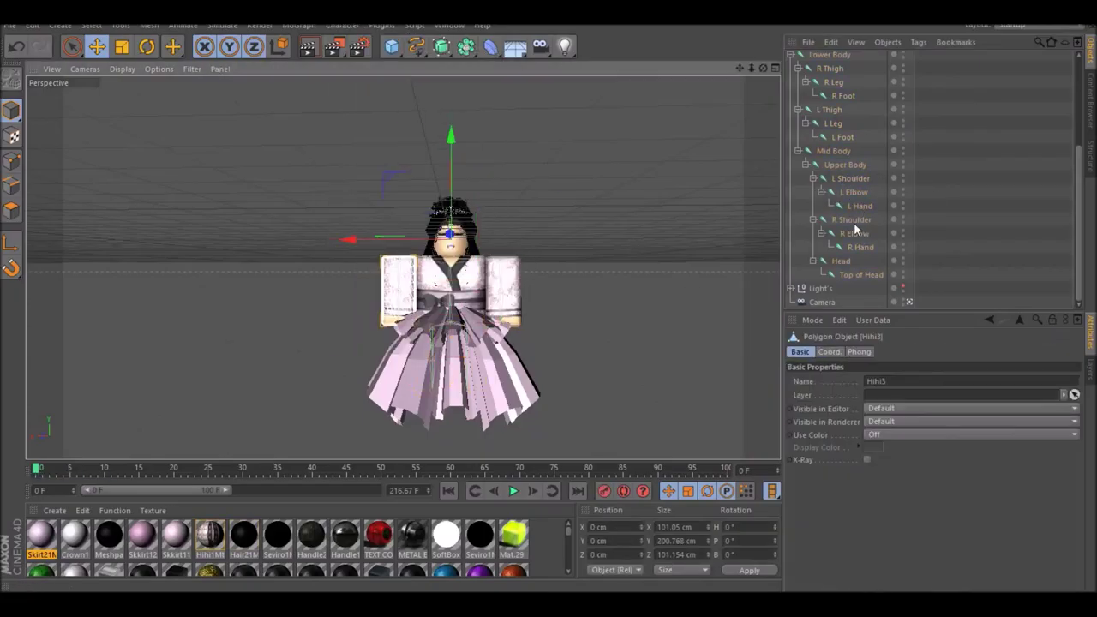
left_click(343, 25)
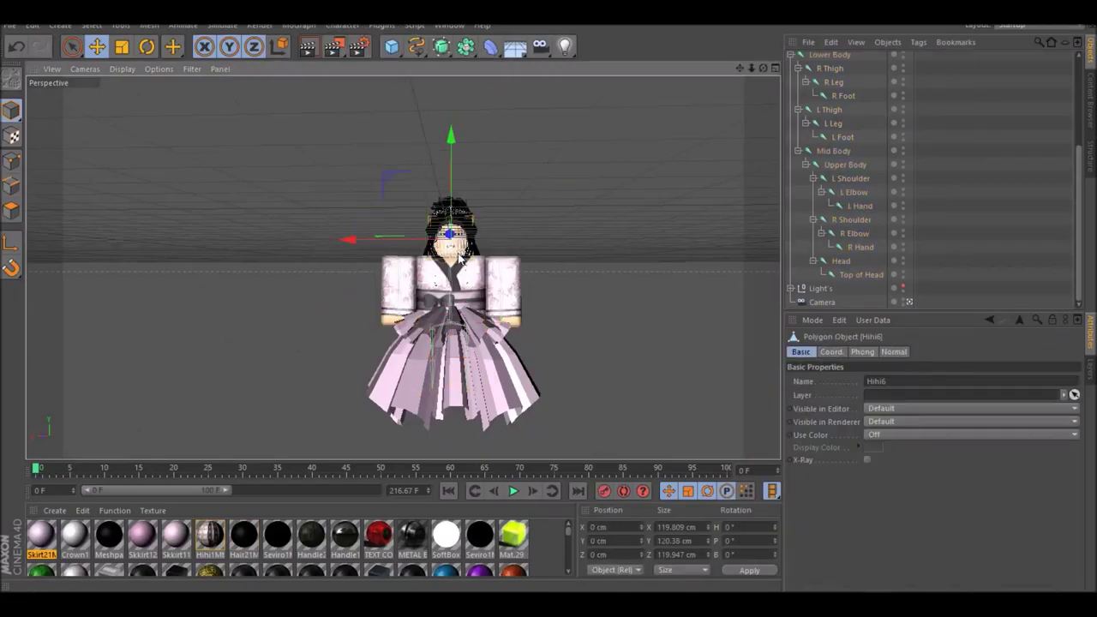
Bind the Hihi6 head mesh, Hair21 and Meshpart1 to the Head and Top of Head joints.
left_click(343, 25)
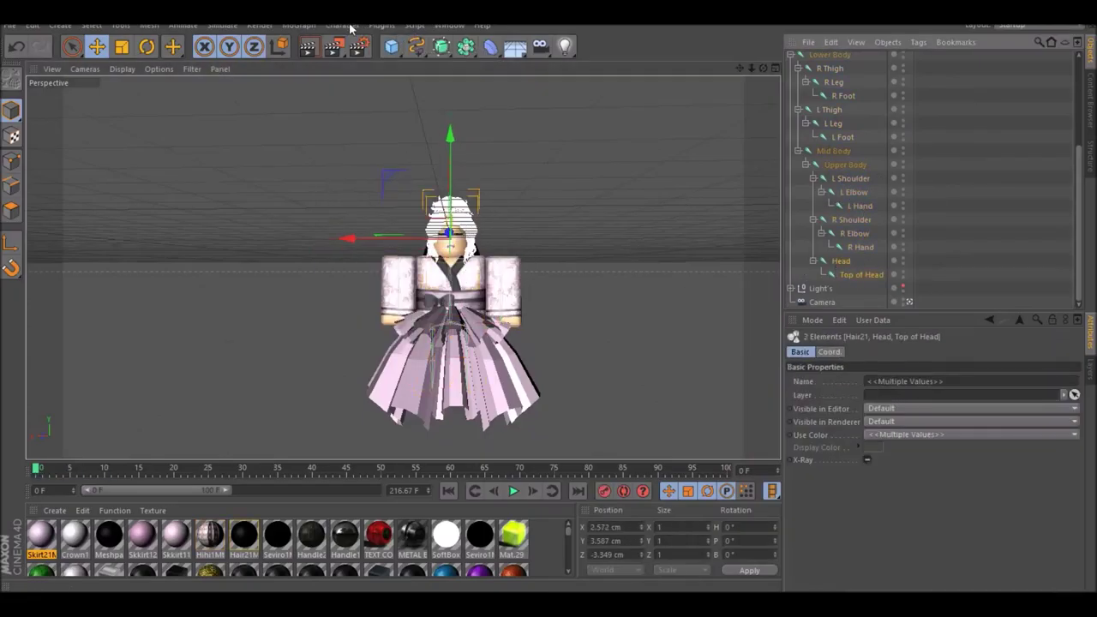
left_click(343, 25)
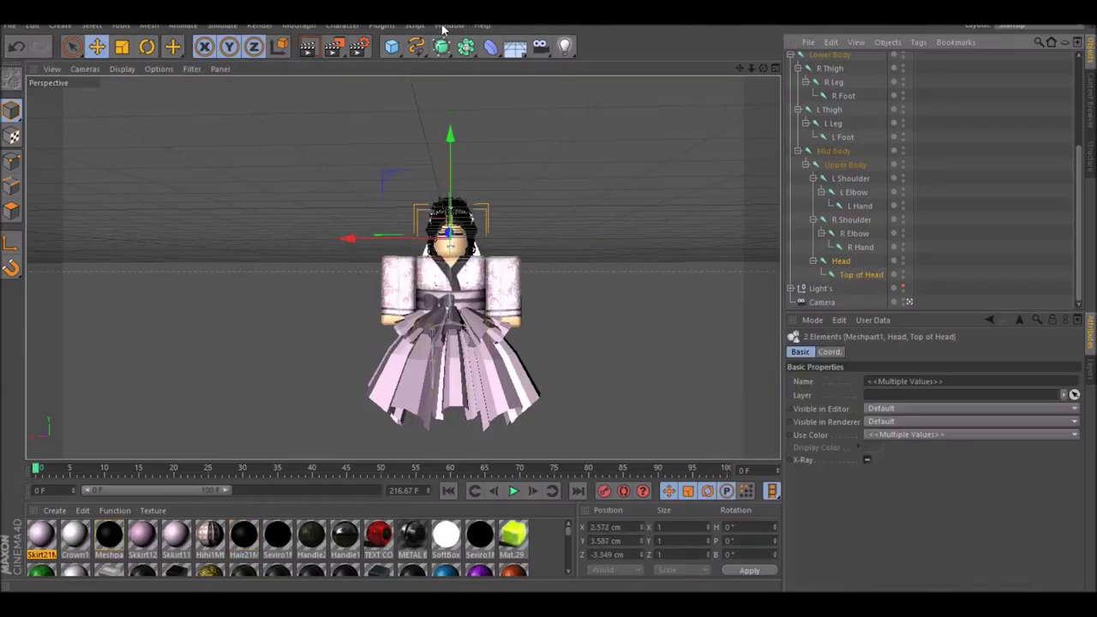
left_click(343, 25)
left_click(427, 77)
left_click(694, 108)
Rotate the left arm's joints so the arm bends across the front of the body.
left_click_drag(752, 67, 823, 67)
left_click_drag(763, 67, 797, 96)
left_click(851, 178)
left_click(147, 46)
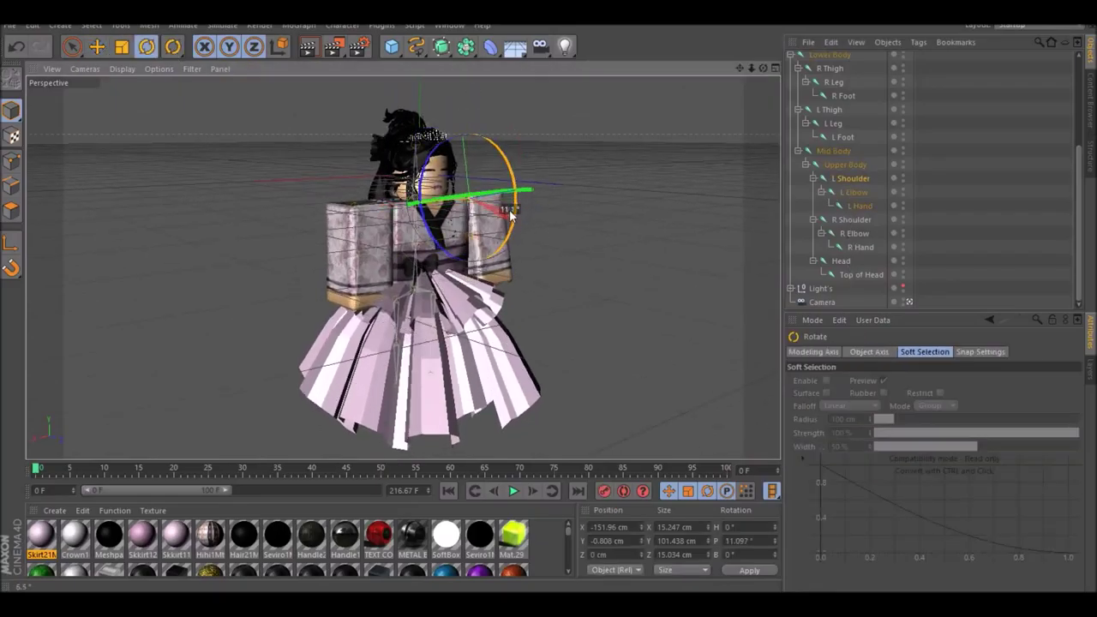
left_click_drag(450, 257, 404, 188)
Rotate the R Elbow joint to about 40° pitch and rotate the R Shoulder joint to bring the right arm across the body.
left_click(851, 219)
left_click(855, 233)
left_click_drag(312, 288, 357, 325)
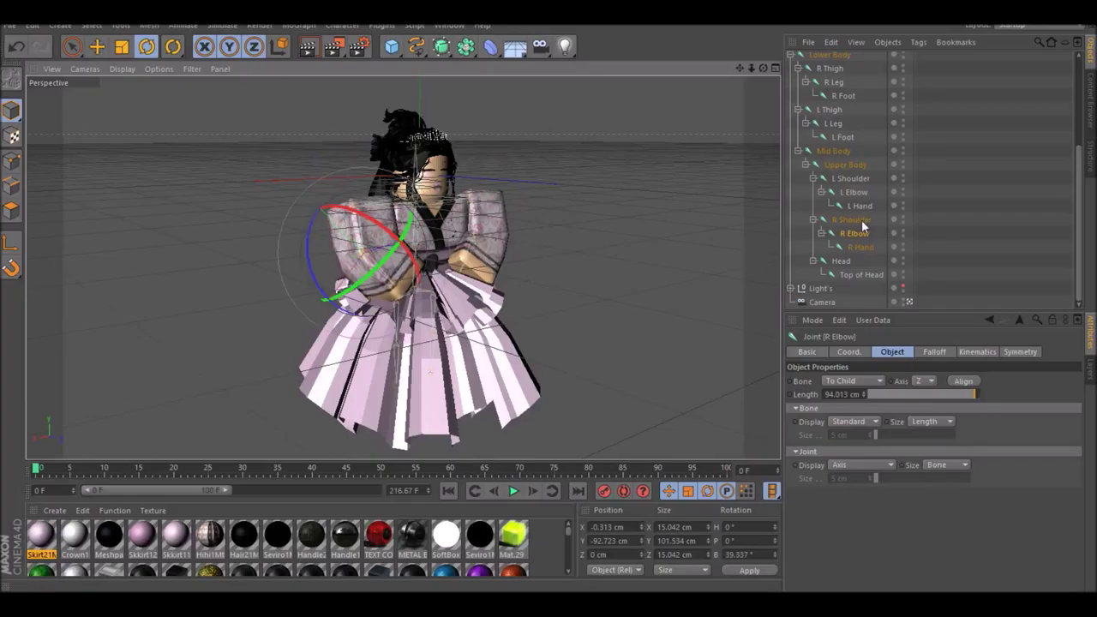
left_click(855, 221)
left_click_drag(307, 243, 318, 256)
Turn the Head joint sideways to a heading of about -21°.
left_click(841, 261)
left_click_drag(425, 207, 402, 206)
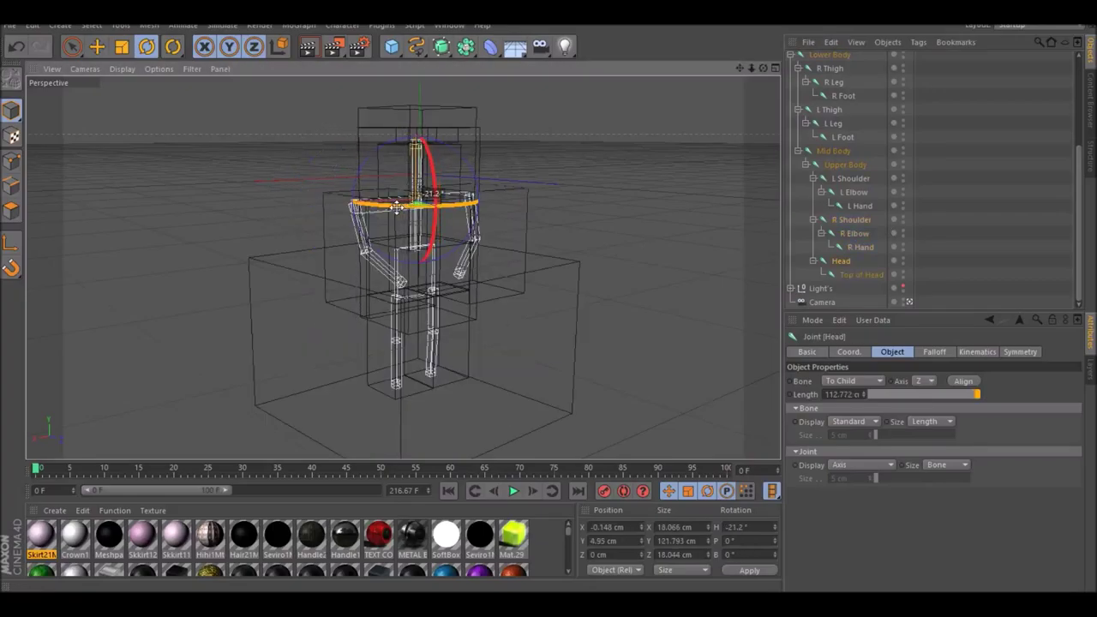
left_click(708, 208)
Add a spot light, place it at about X 101 cm, Z 1112 cm to light the character, and test-render the view.
left_click_drag(429, 264, 403, 268, "alt")
right_click_drag(402, 268, 425, 269, "alt")
middle_click_drag(394, 272, 403, 268, "alt")
left_click_drag(565, 46, 592, 94)
left_click(97, 47)
left_click_drag(763, 67, 763, 112)
left_click_drag(387, 199, 439, 290)
left_click_drag(517, 309, 509, 313)
mouse_move(752, 68)
left_mouse_down()
mouse_move(806, 67)
mouse_move(771, 34)
mouse_move(788, 68)
mouse_move(806, 68)
mouse_move(755, 59)
left_mouse_up()
left_click(310, 49)
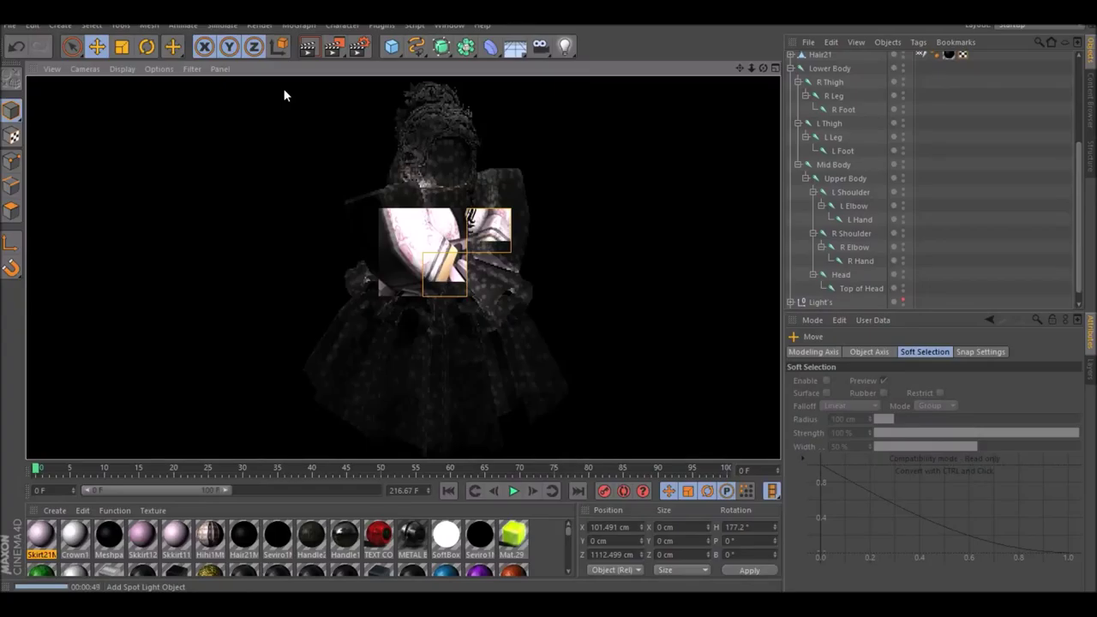
left_click(283, 94)
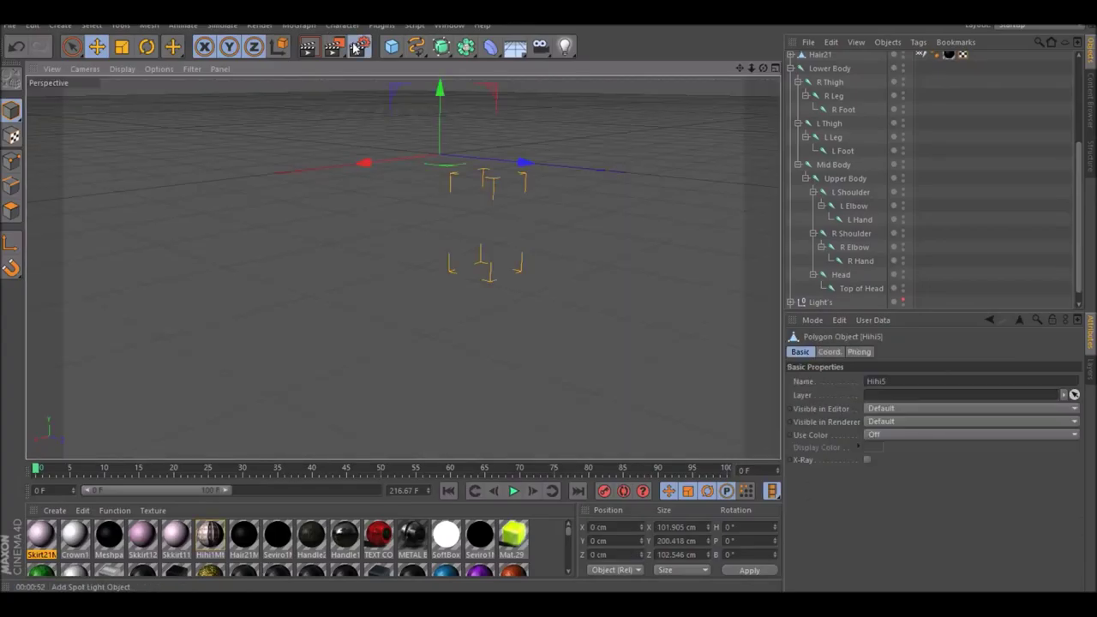
Set the render output file name to Princess and render the scene to the Picture Viewer.
key("ctrl+b")
left_click_drag(455, 87, 449, 87)
type("Princess")
left_click(633, 30)
left_click(337, 48)
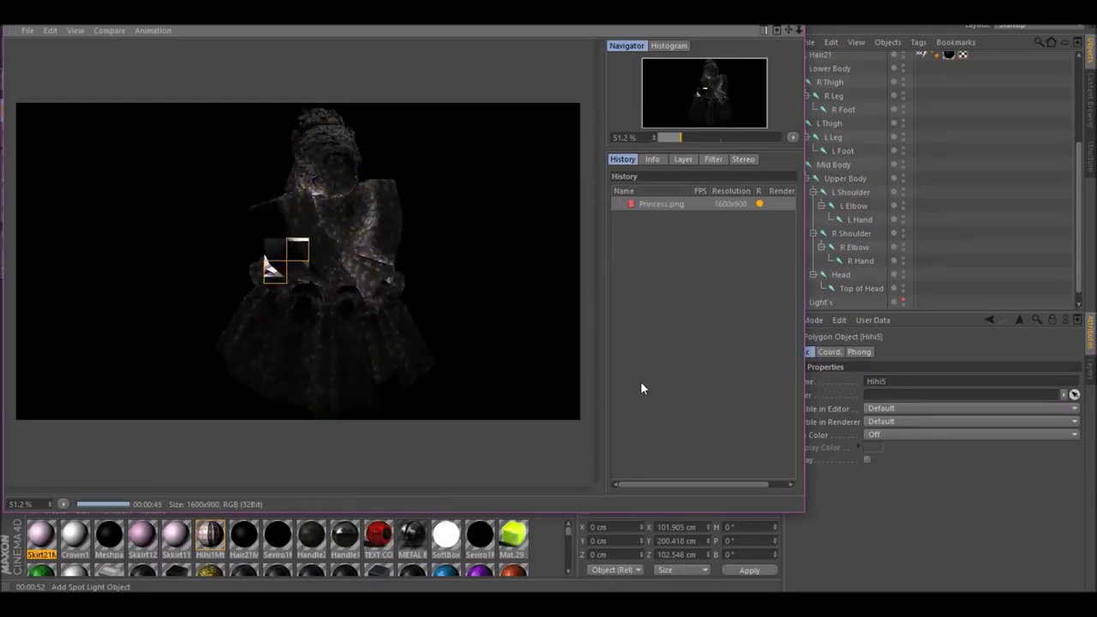
Turn the spot light to a heading of about 141° and move it to about X 1318 cm, Z 1545 cm.
key("Escape")
left_click(563, 353)
left_click_drag(763, 68, 746, 95)
scroll(467, 257, "down", 5)
left_click(666, 299)
left_click(147, 46)
left_click_drag(724, 320, 681, 325)
left_click(97, 47)
left_click_drag(754, 299, 531, 299)
left_click_drag(421, 237, 435, 450)
scroll(436, 265, "up", 5)
left_click_drag(763, 67, 751, 71)
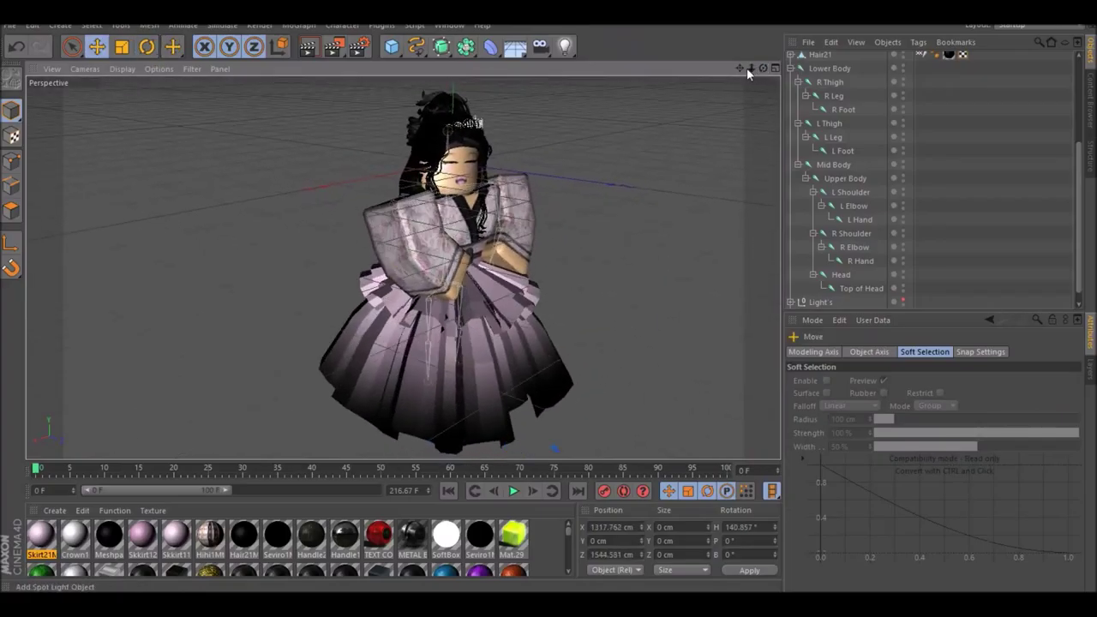
Render the relit character to the Picture Viewer again.
left_click(335, 47)
left_click(555, 351)
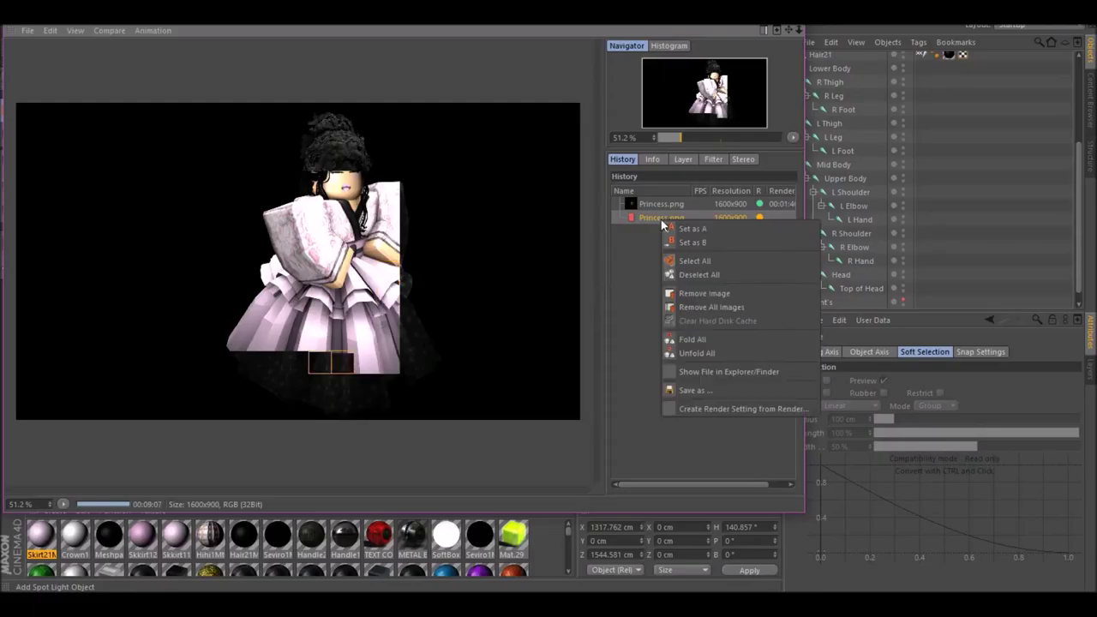
left_click(634, 261)
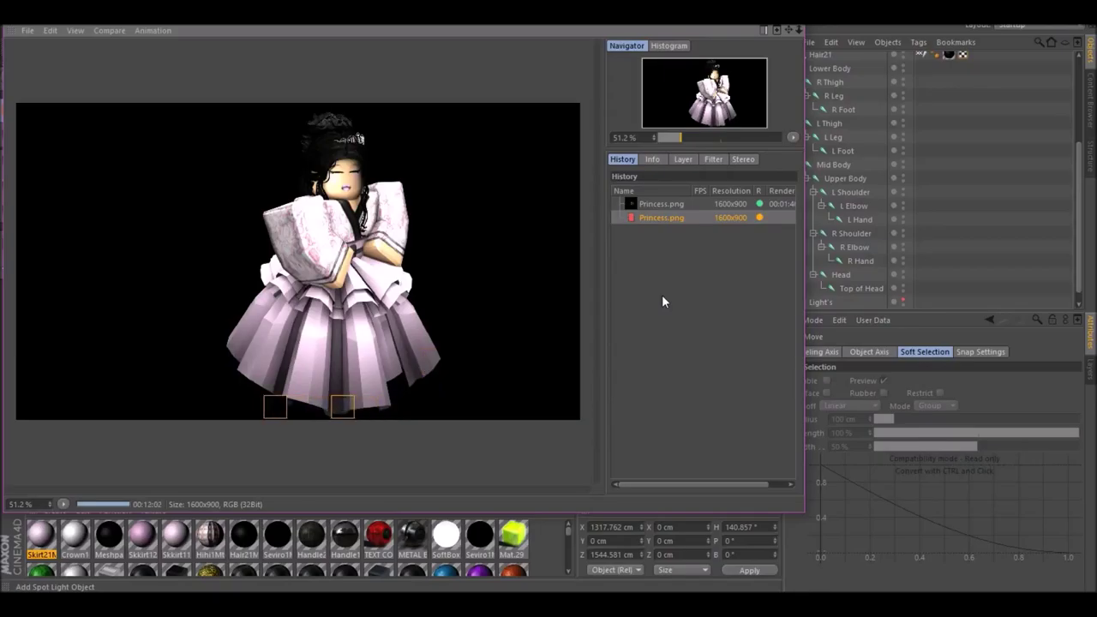
Save the newer Princess.png render from the render history as an image file.
right_click(692, 218)
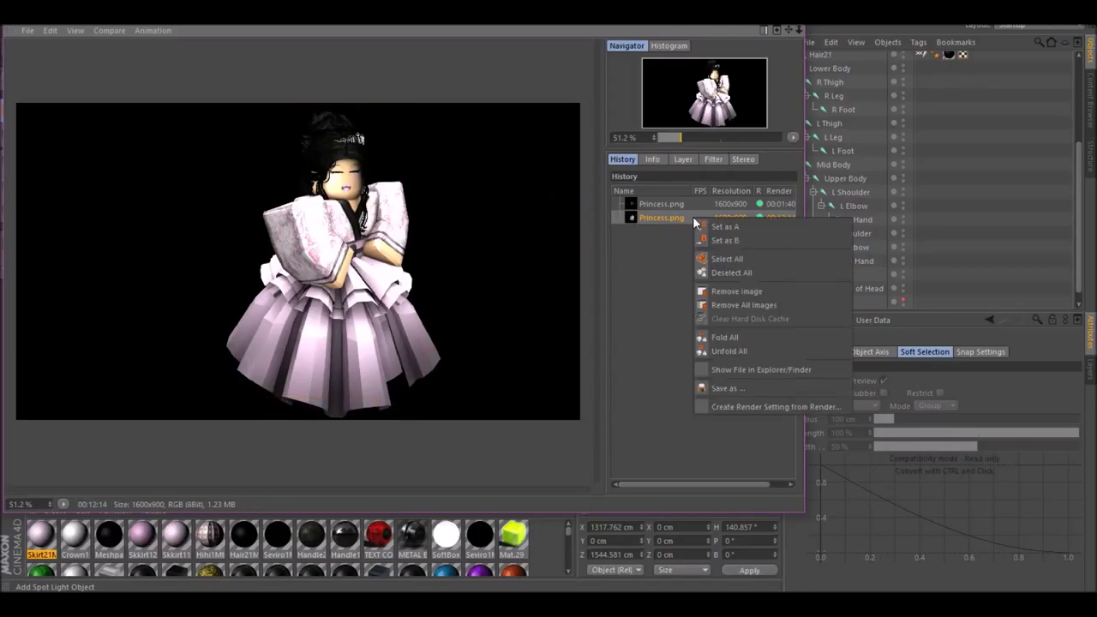
left_click(720, 388)
left_click(703, 511)
key("Return")
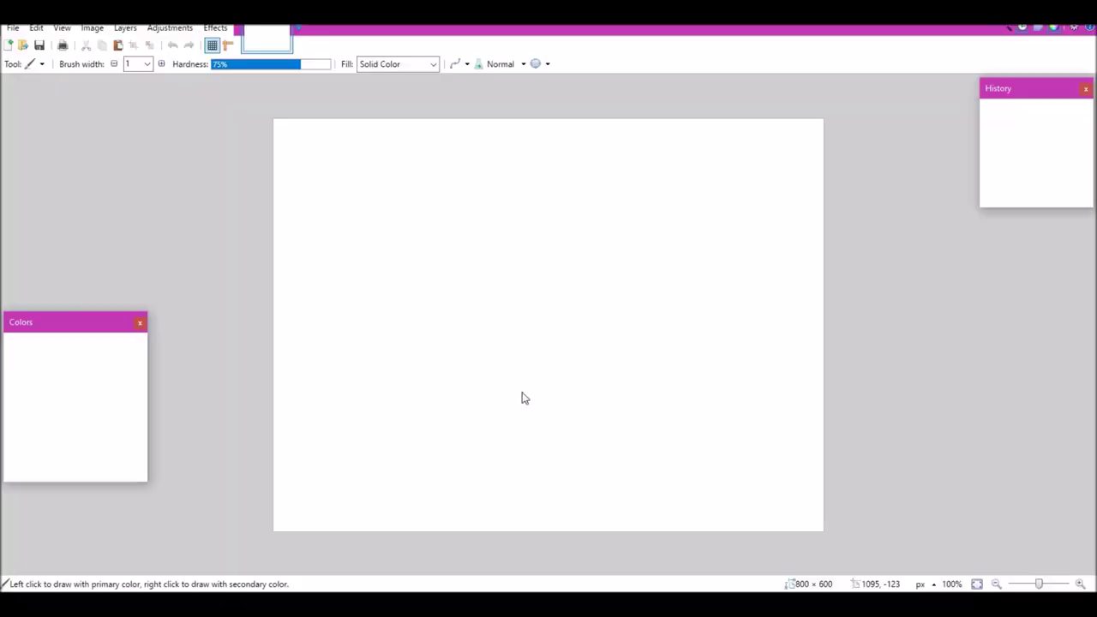
Switch to paint.net and open the saved character render from a folder inside Documents.
left_click(12, 28)
left_click(43, 61)
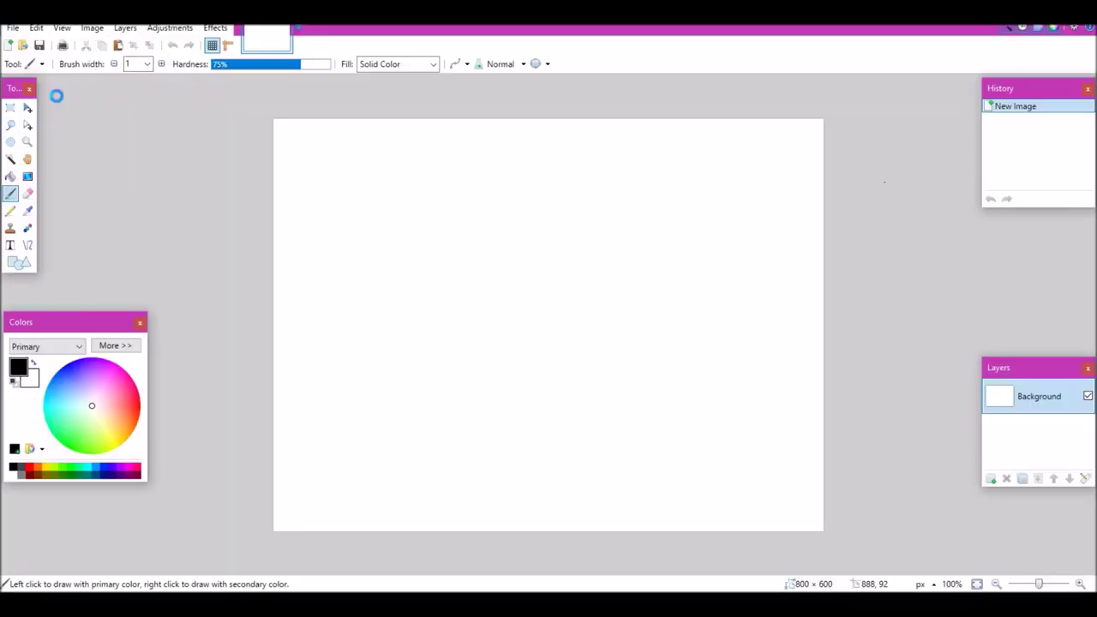
scroll(47, 184, "down", 3)
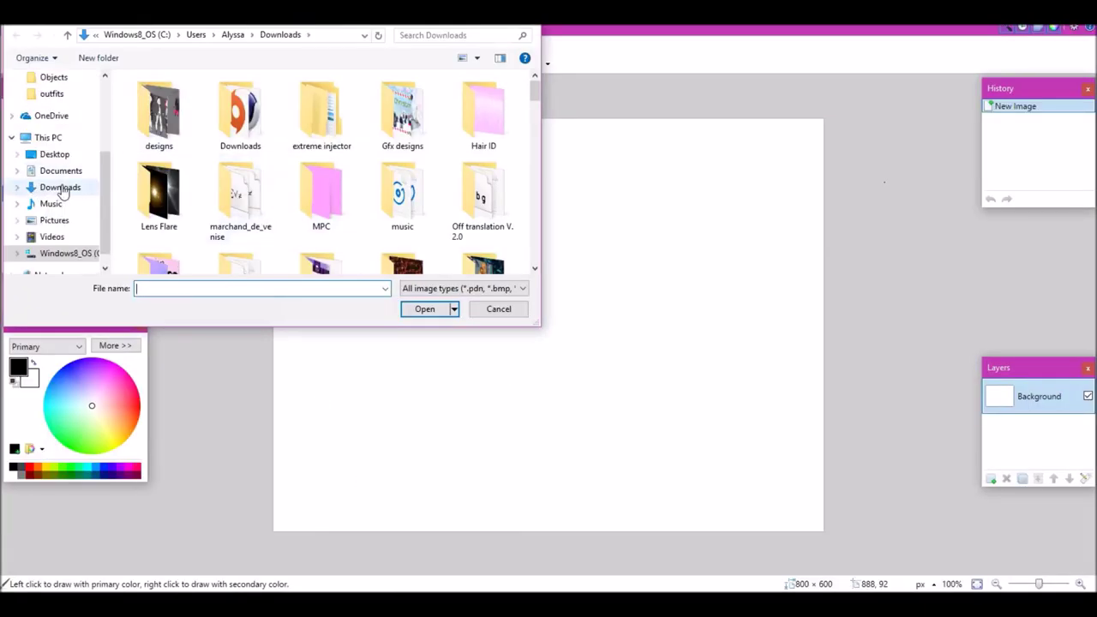
left_click(60, 170)
double_click(215, 126)
double_click(211, 112)
left_click_drag(531, 101, 527, 224)
left_click(240, 142)
left_click(428, 309)
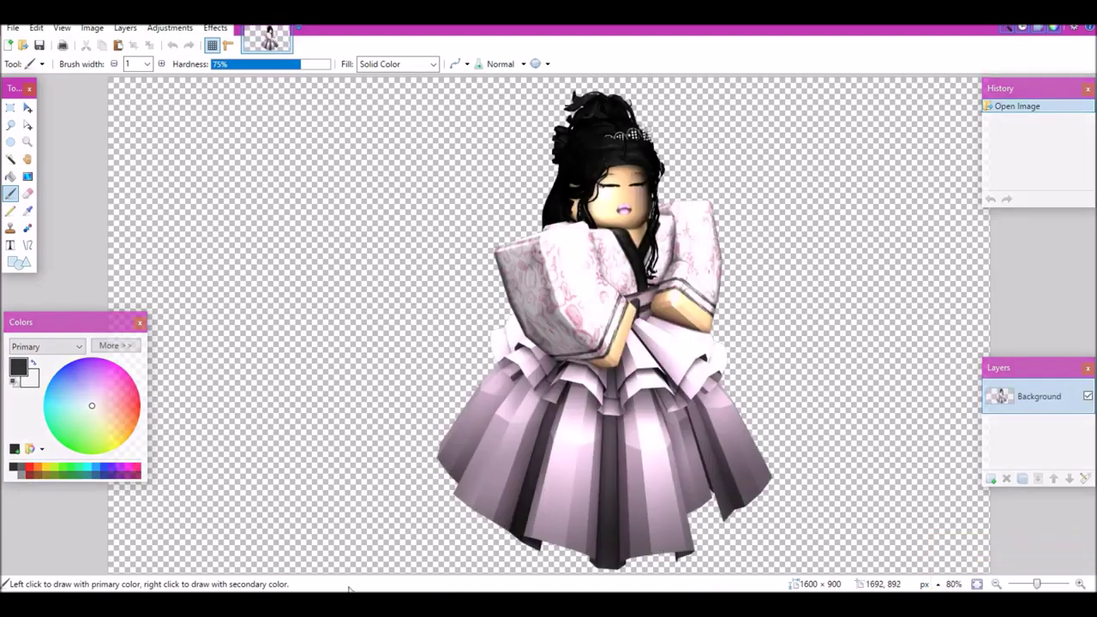
Apply the Glow effect to the character with a reduced radius, brightness -6 and contrast -2.
left_click(215, 28)
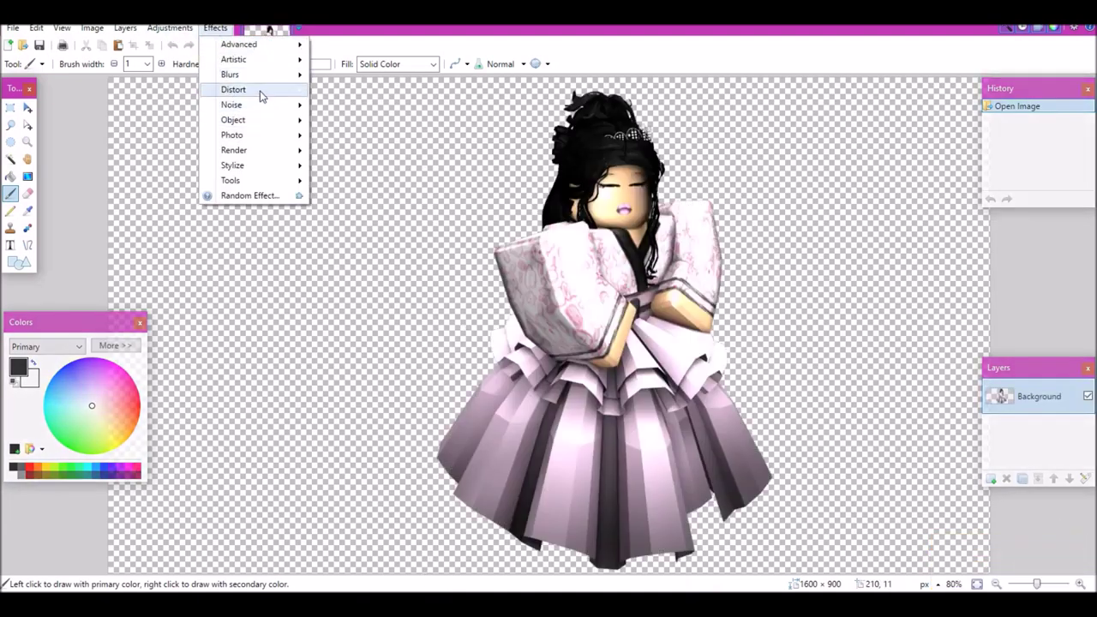
mouse_move(282, 135)
left_click(343, 150)
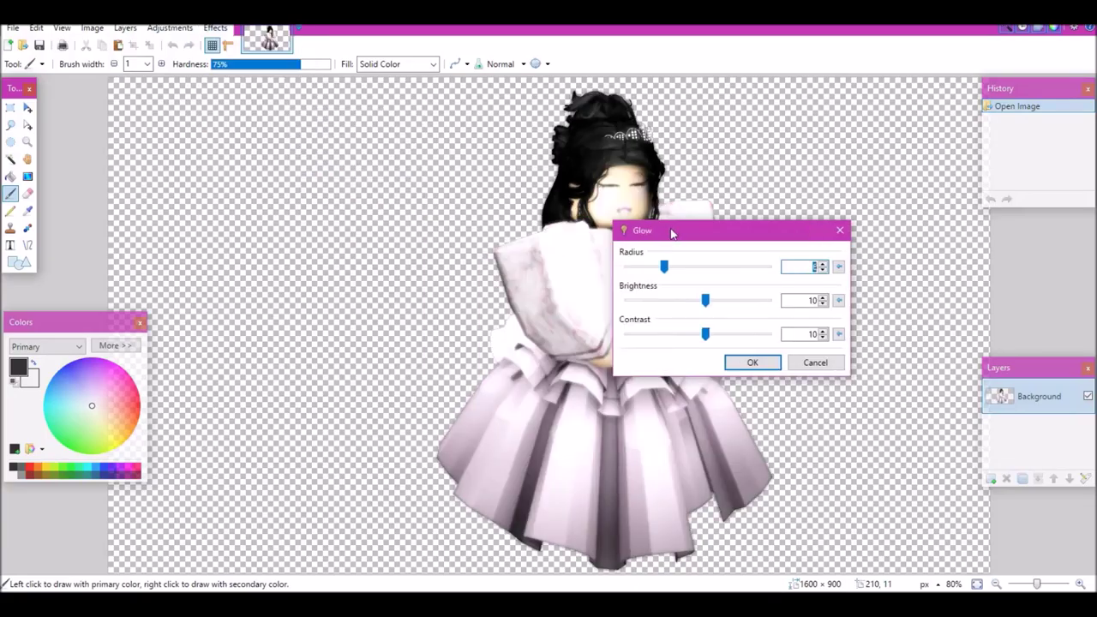
left_click_drag(672, 234, 881, 213)
left_click_drag(914, 280, 905, 314)
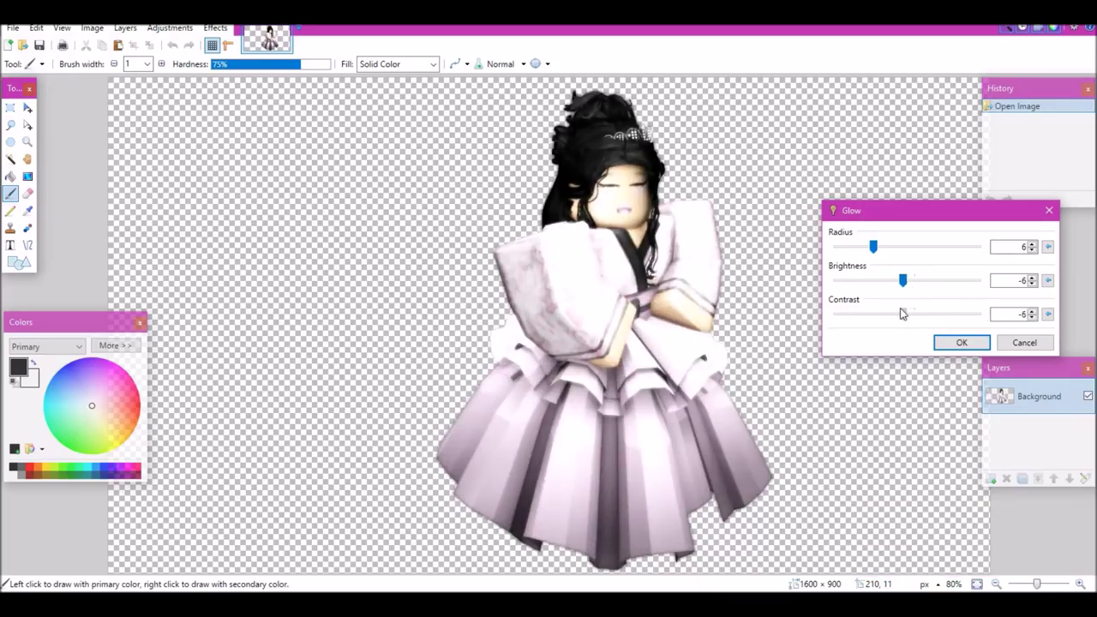
mouse_move(874, 247)
left_mouse_down()
mouse_move(835, 257)
mouse_move(868, 266)
left_mouse_up()
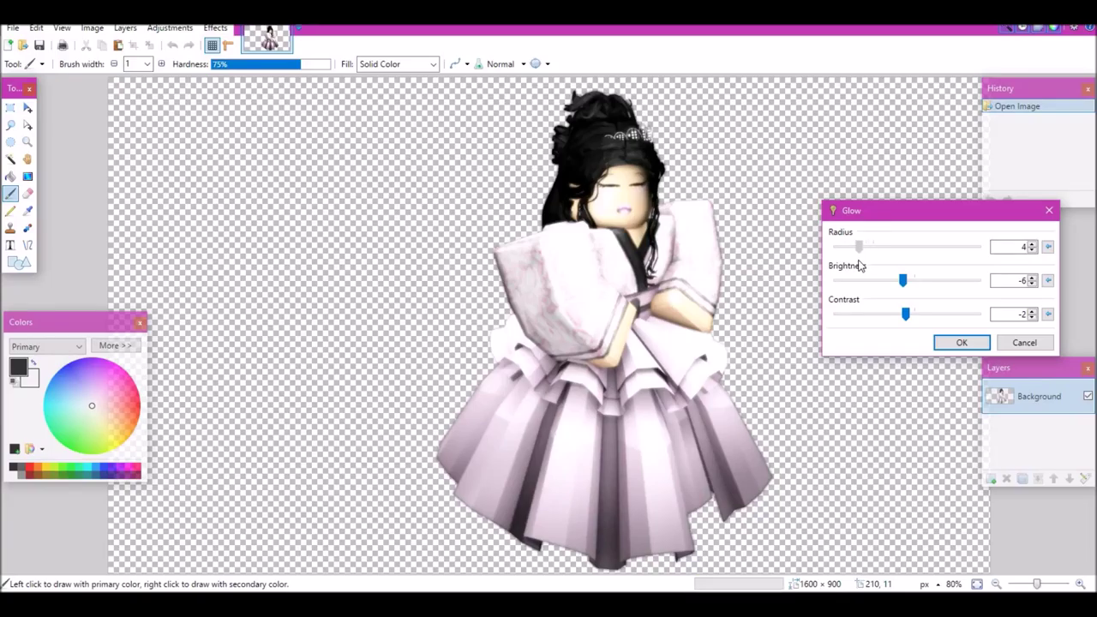
left_click(950, 339)
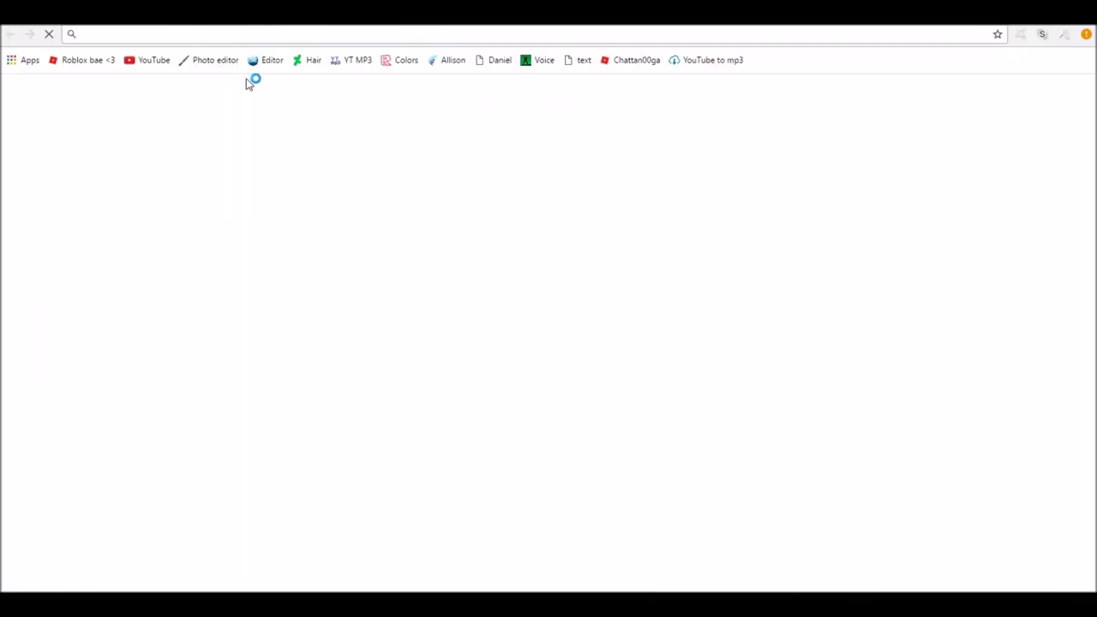
Switch to the web browser and search Google for "cherry blossom background".
type("cherry blossom background")
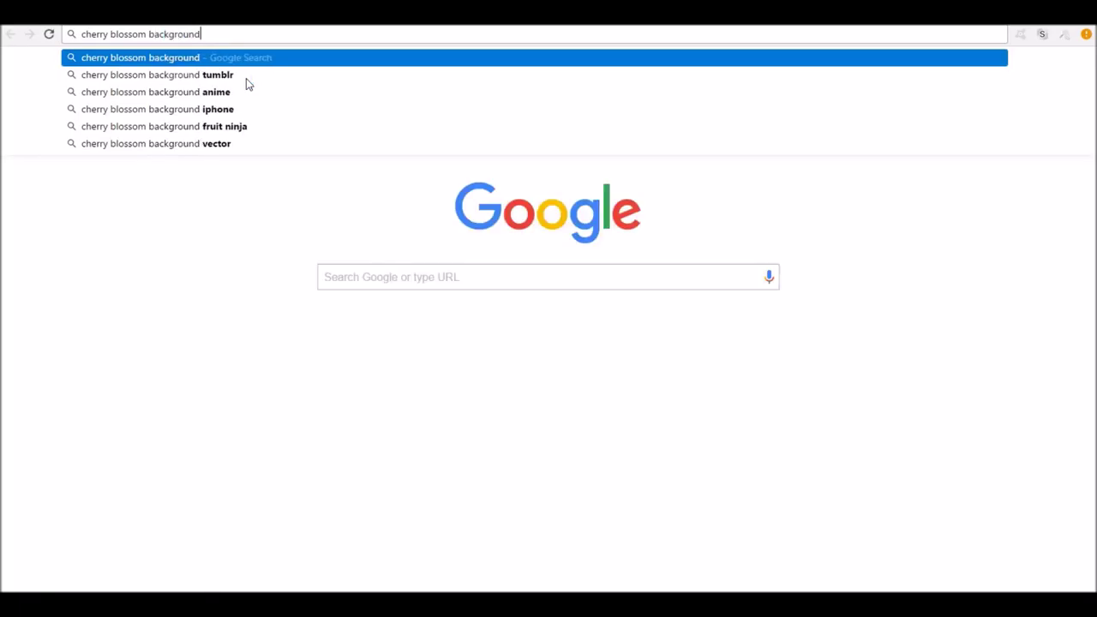
key("Return")
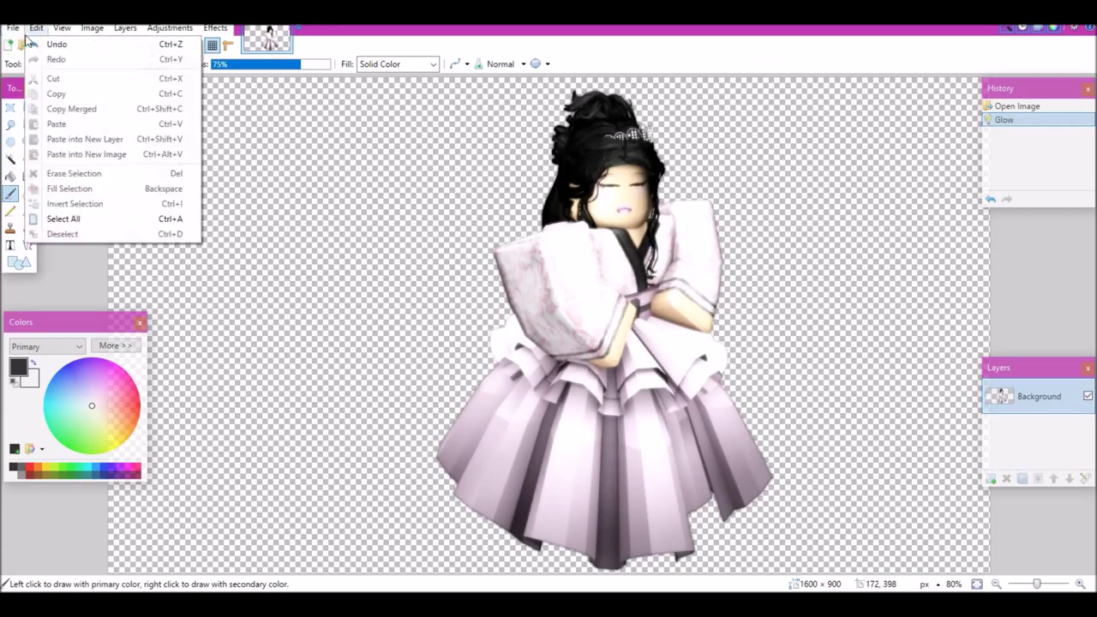
Return to paint.net and create a new blank image.
key("ctrl+n")
type("0")
key("Return")
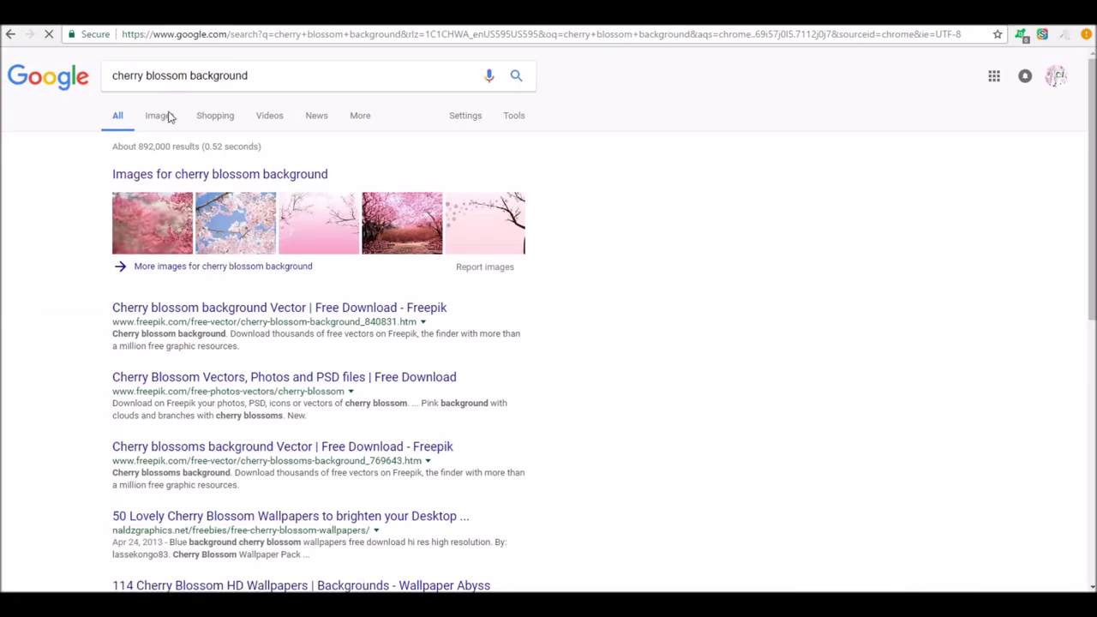
Browse the cherry blossom background image results in the browser and preview the petal-covered bridge path picture.
left_click(167, 115)
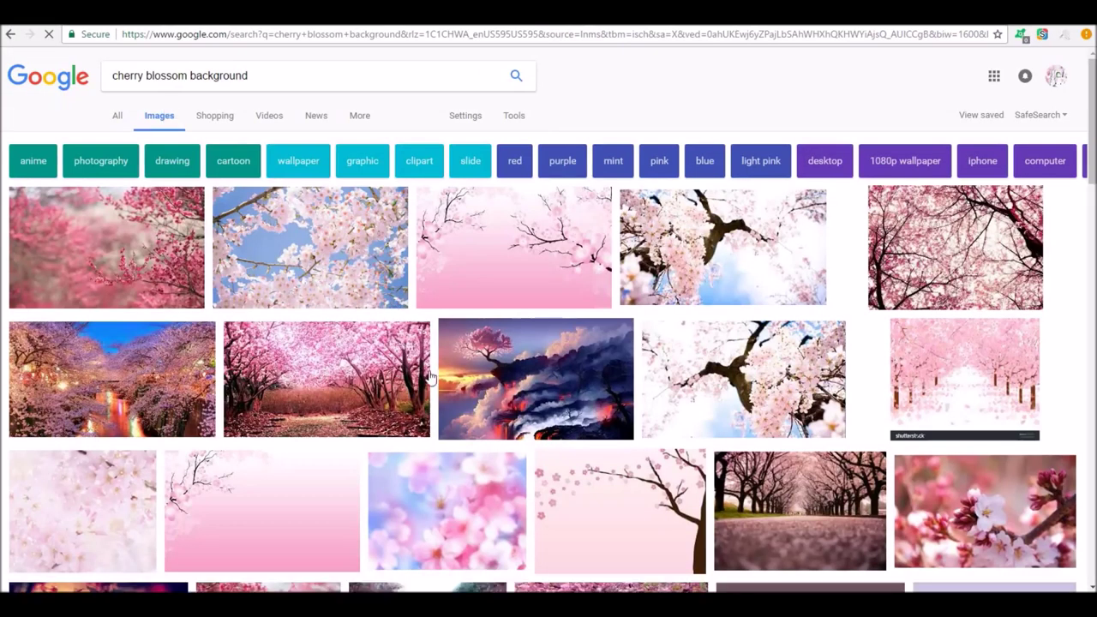
scroll(430, 376, "down", 1)
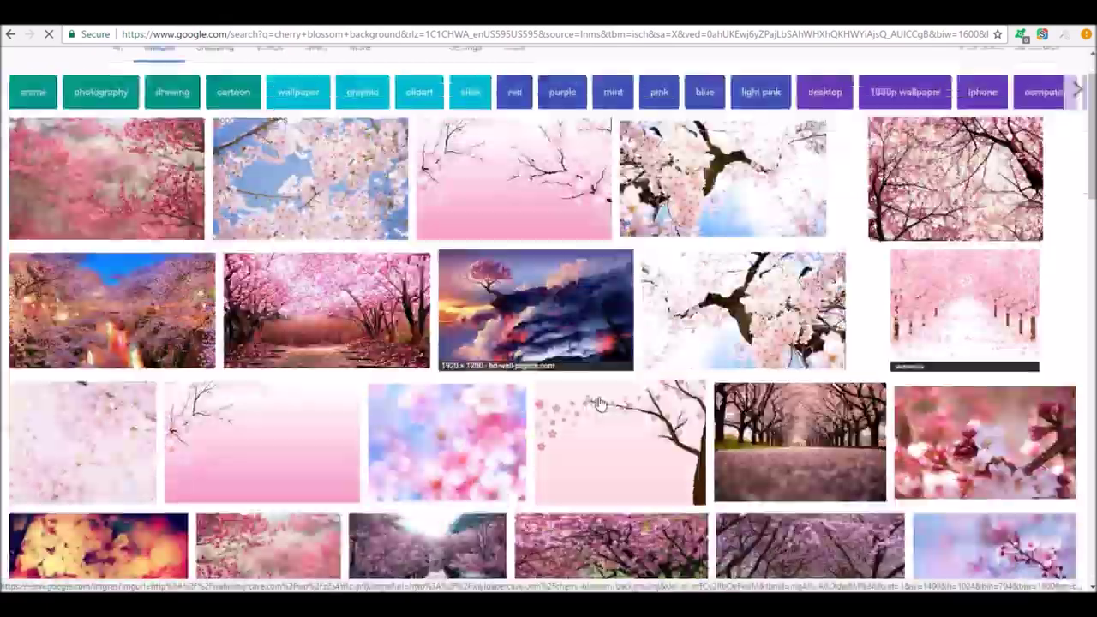
left_click(514, 360)
scroll(678, 431, "down", 6)
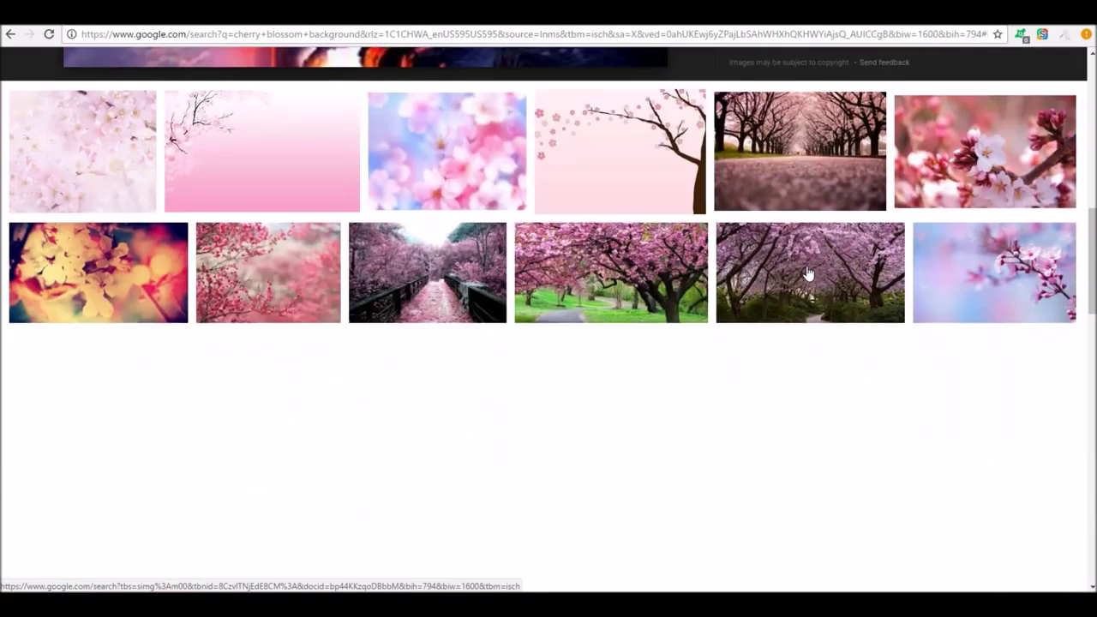
scroll(445, 287, "up", 6)
left_click(445, 287)
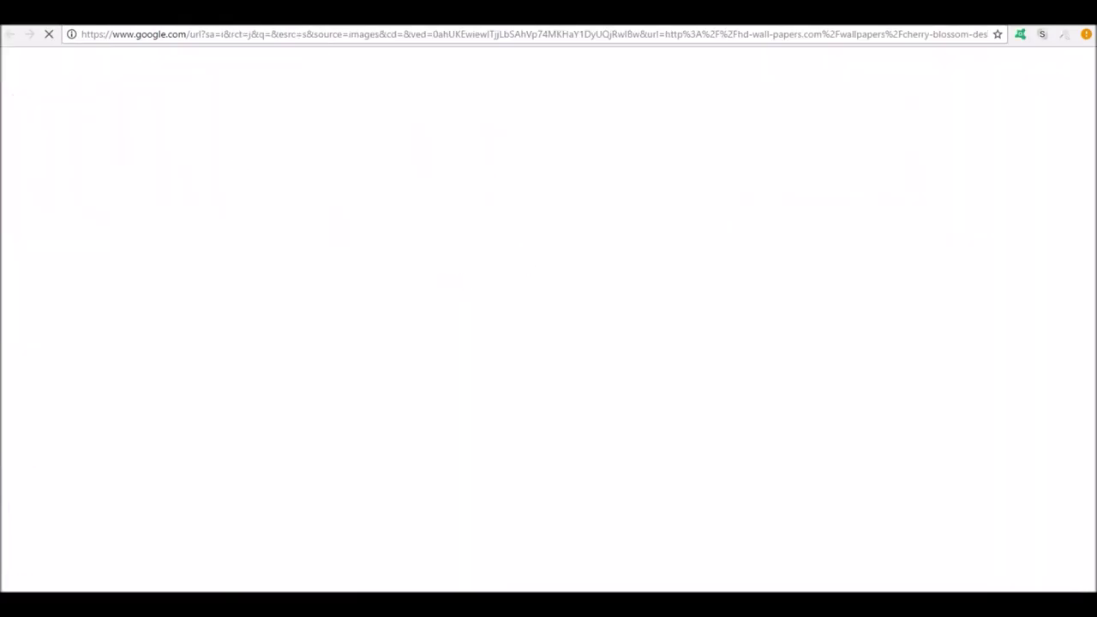
key("ctrl+w")
left_click(461, 273)
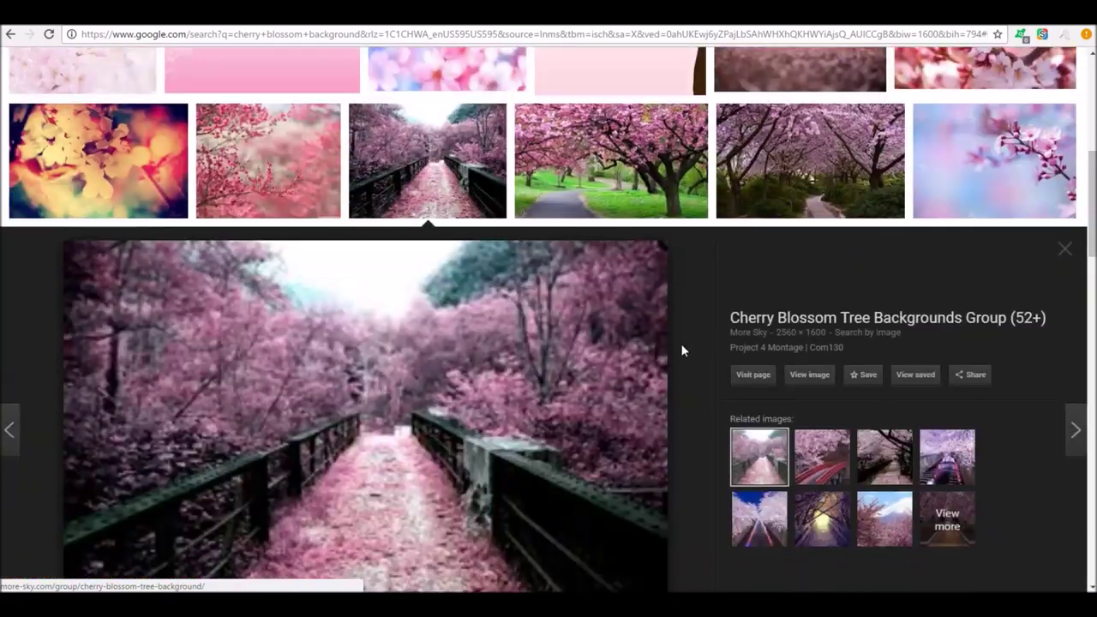
Search Google Images for "single cherry blossom tree scenery".
scroll(689, 339, "down", 2)
scroll(331, 385, "down", 10)
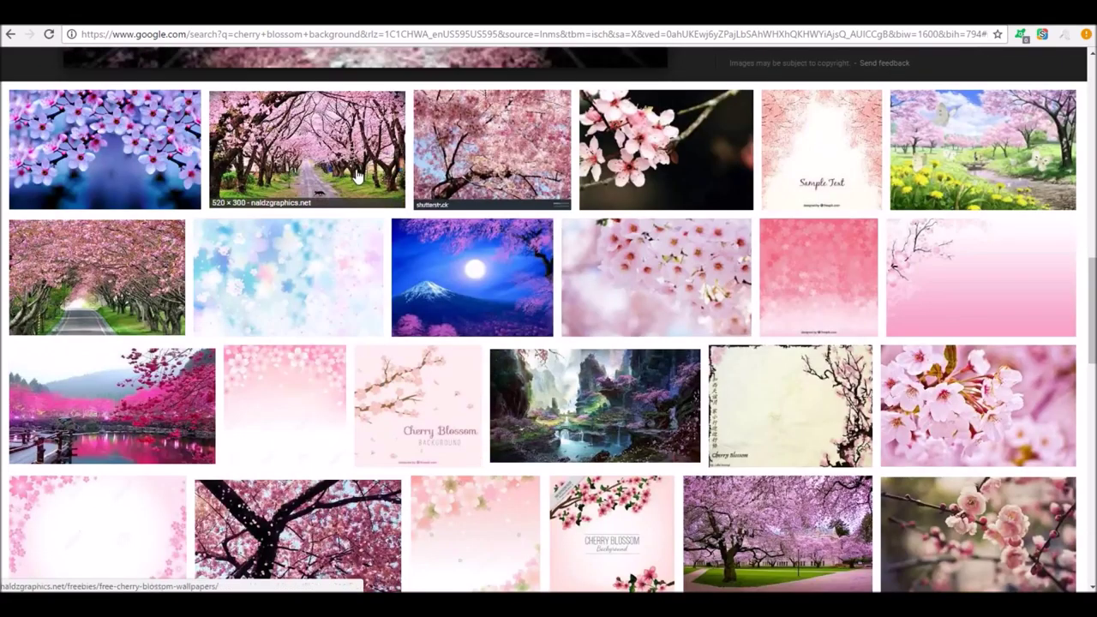
scroll(717, 325, "down", 15)
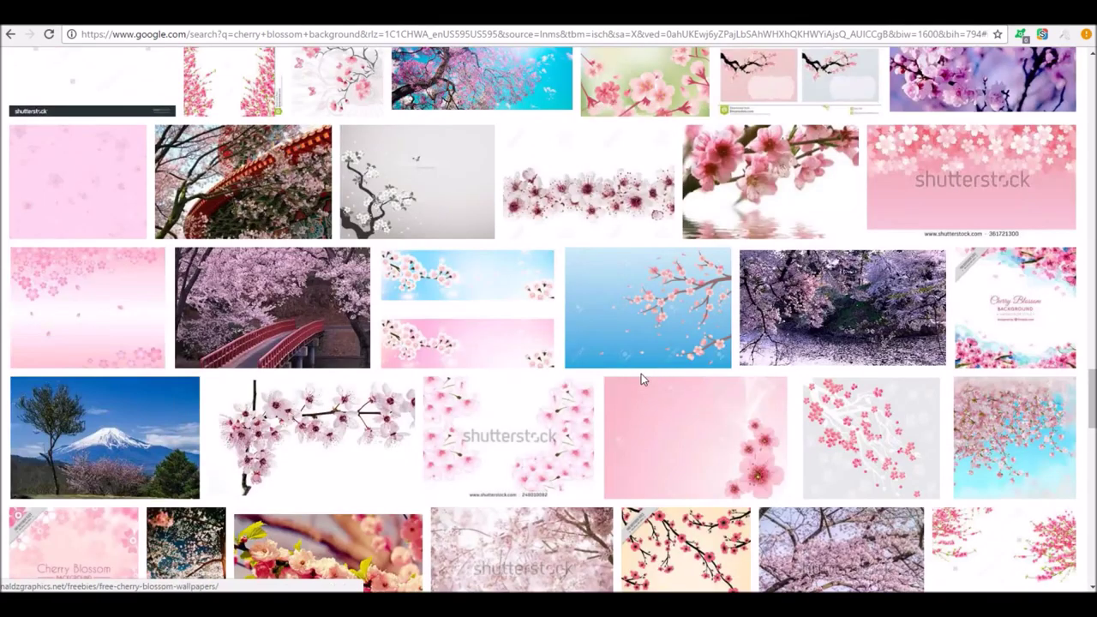
type("/single cherry blossom tree ")
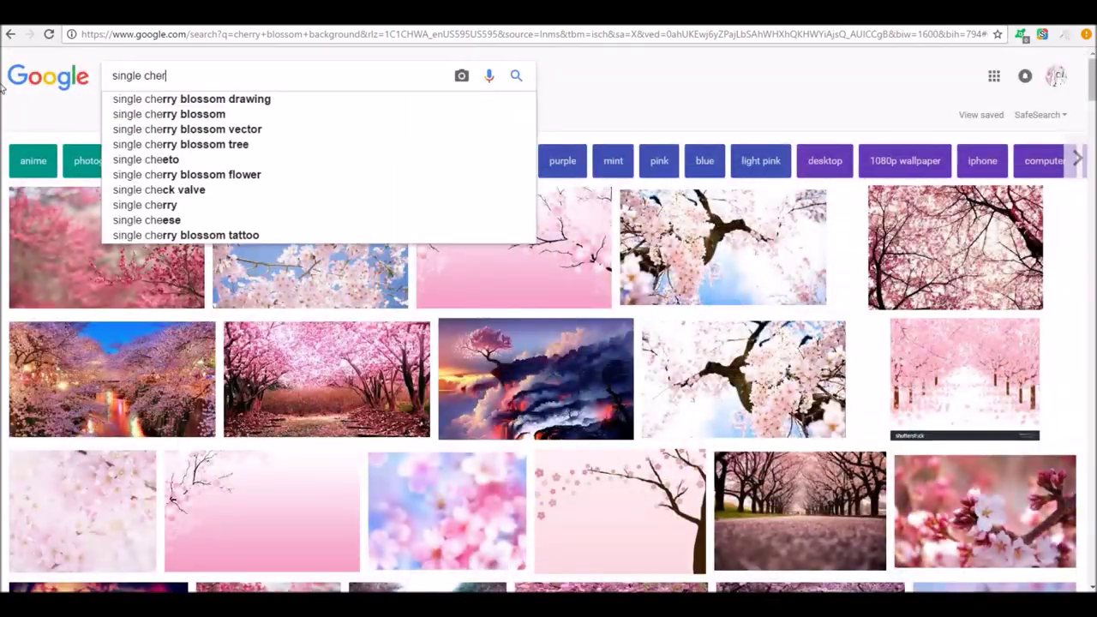
type("scenery")
key("Return")
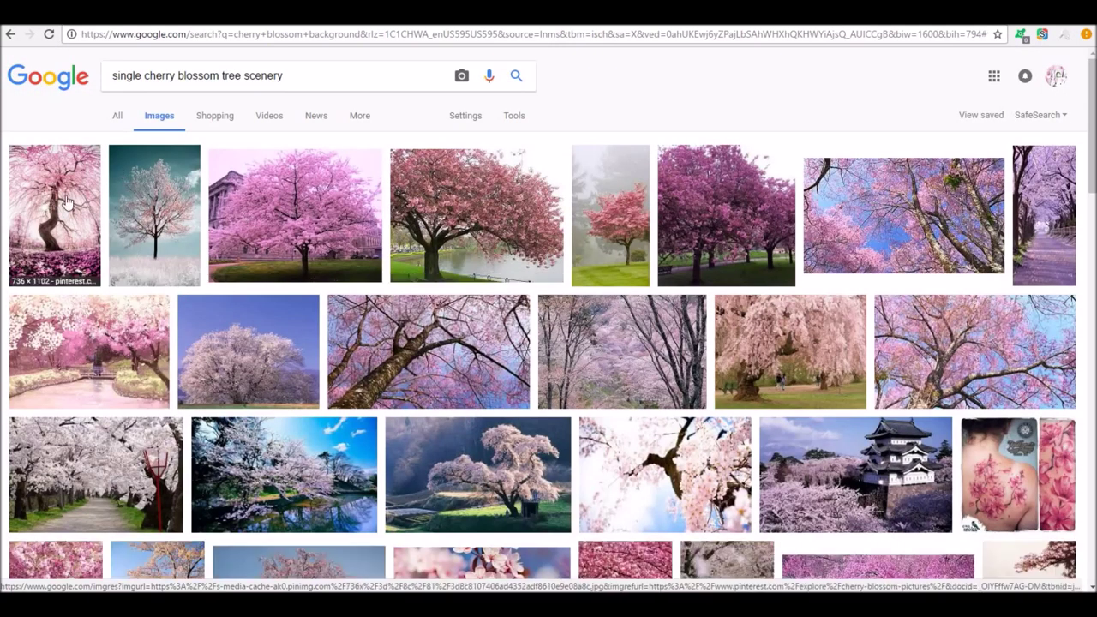
Preview the weeping cherry tree result, open its related petal-covered stone path wallpaper on WallpaperUP and download the picture.
left_click(67, 201)
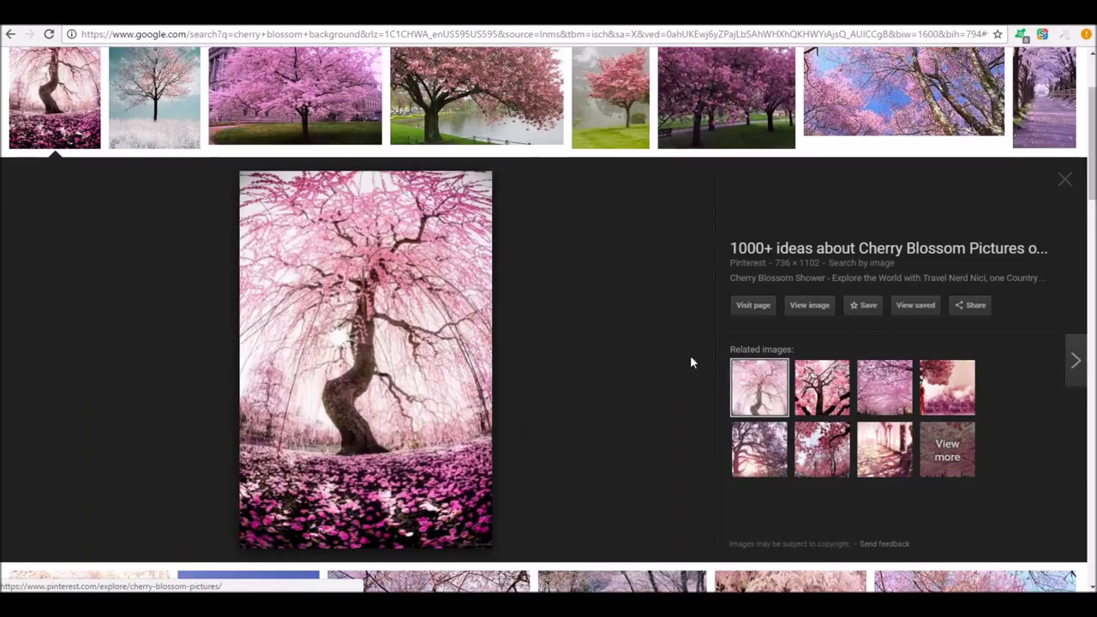
left_click(760, 449)
left_click(760, 388)
left_click(873, 450)
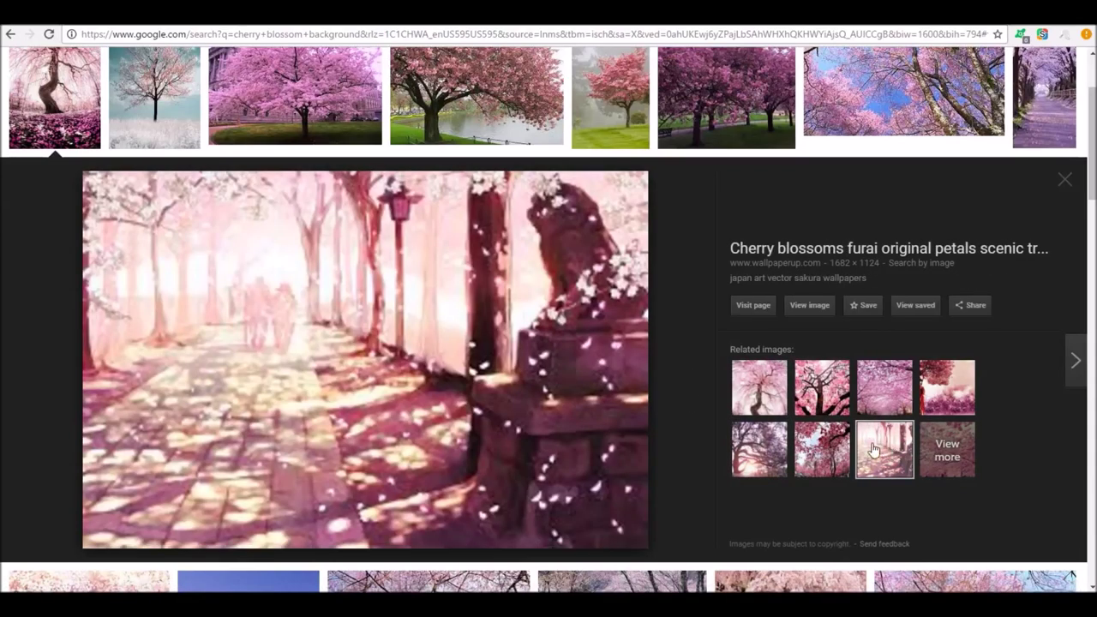
left_click(806, 309)
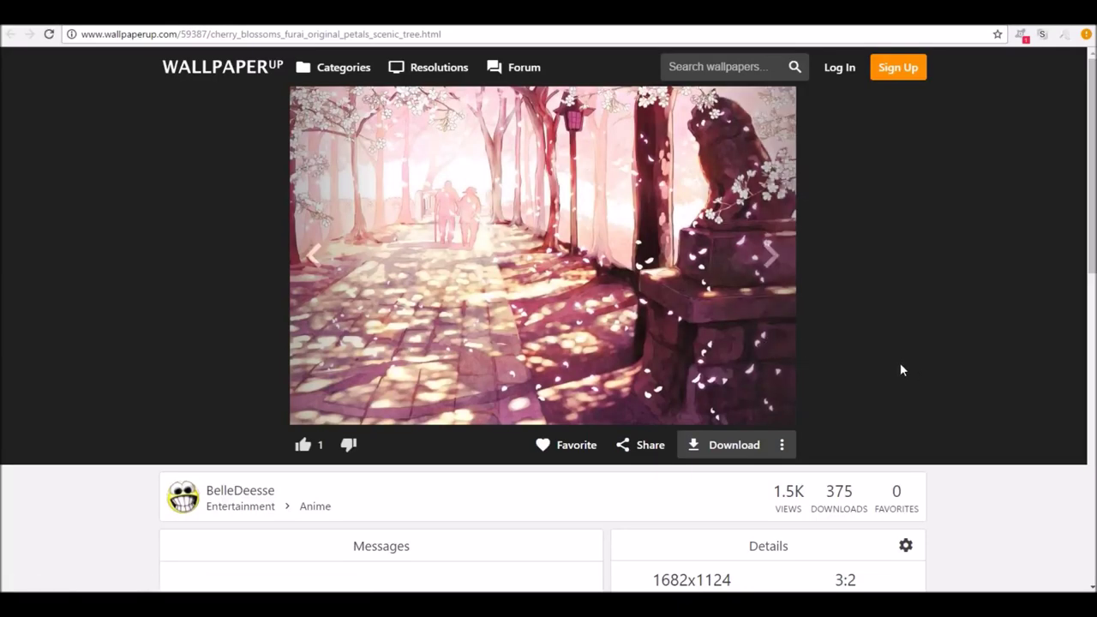
left_click(720, 445)
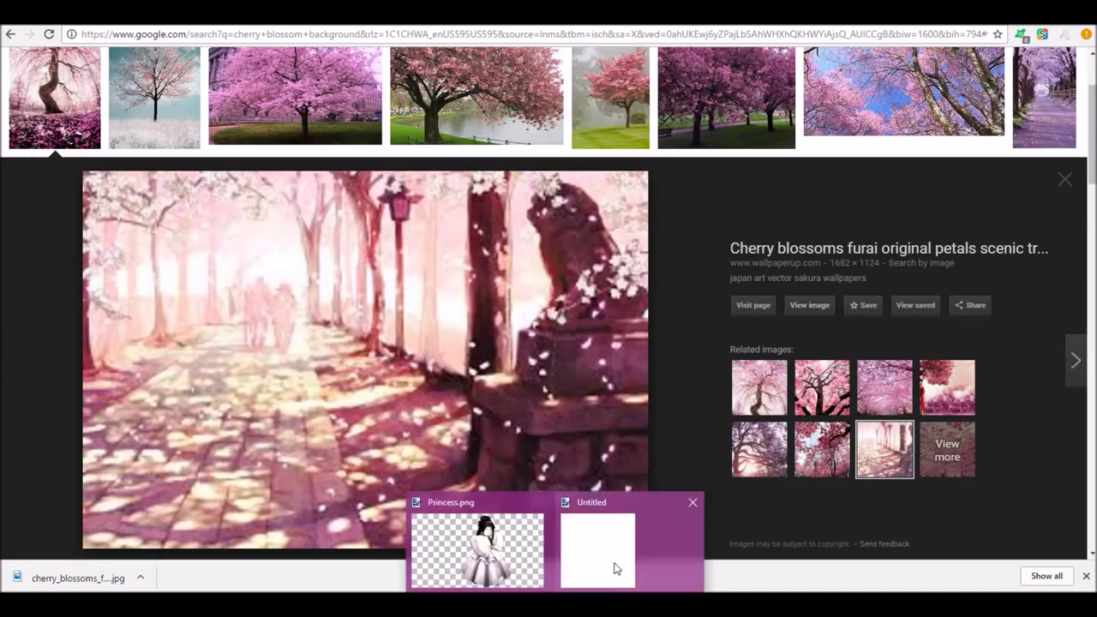
Switch to the blank image in paint.net and import the downloaded cherry blossom picture from file.
left_click(625, 542)
left_click(12, 27)
mouse_move(125, 27)
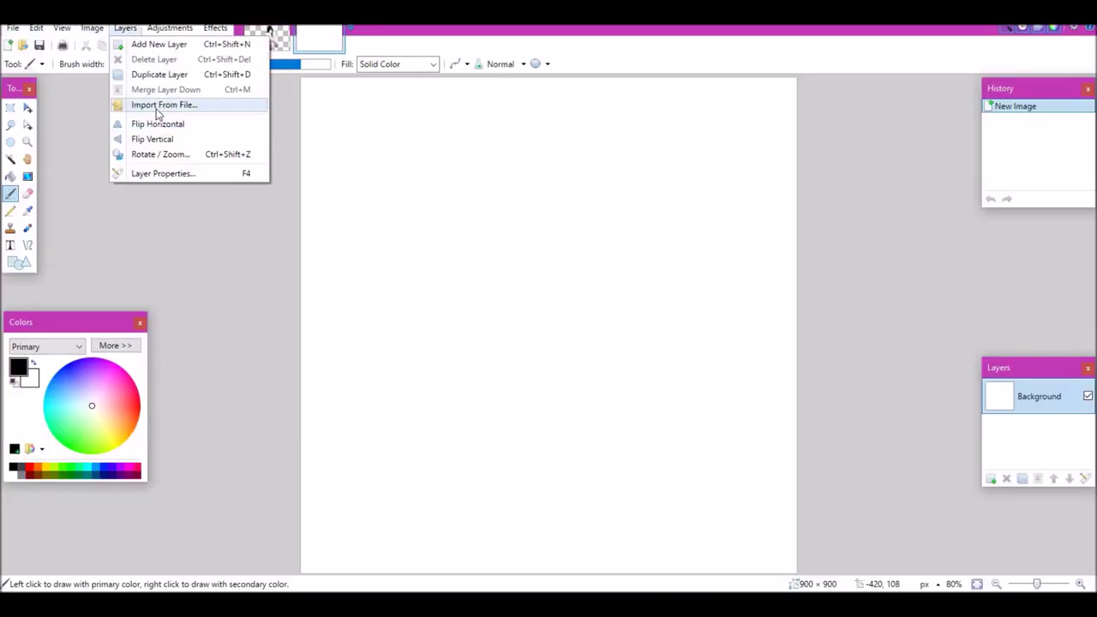
left_click(159, 103)
left_click(60, 187)
scroll(539, 131, "down", 2)
left_click(320, 120)
left_click(425, 309)
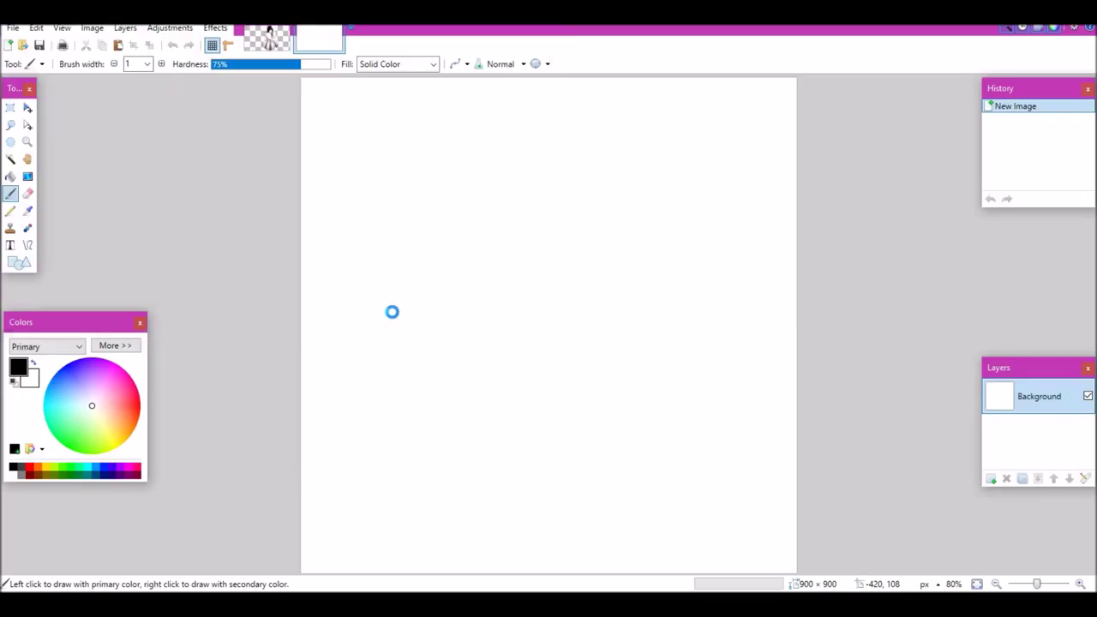
Undo the import, paste the cherry blossom picture instead, and scale it to about 1106 × 928 pixels so it covers the canvas.
key("ctrl+z")
key("ctrl+v")
left_click(500, 389)
left_click_drag(700, 410, 590, 428)
left_click_drag(190, 92, 388, 199)
left_click_drag(622, 352, 357, 235)
left_click_drag(130, 80, 249, 82)
left_click_drag(624, 289, 582, 288)
Add a new layer and paste the princess character copied from Princess.png onto it.
left_click(990, 483)
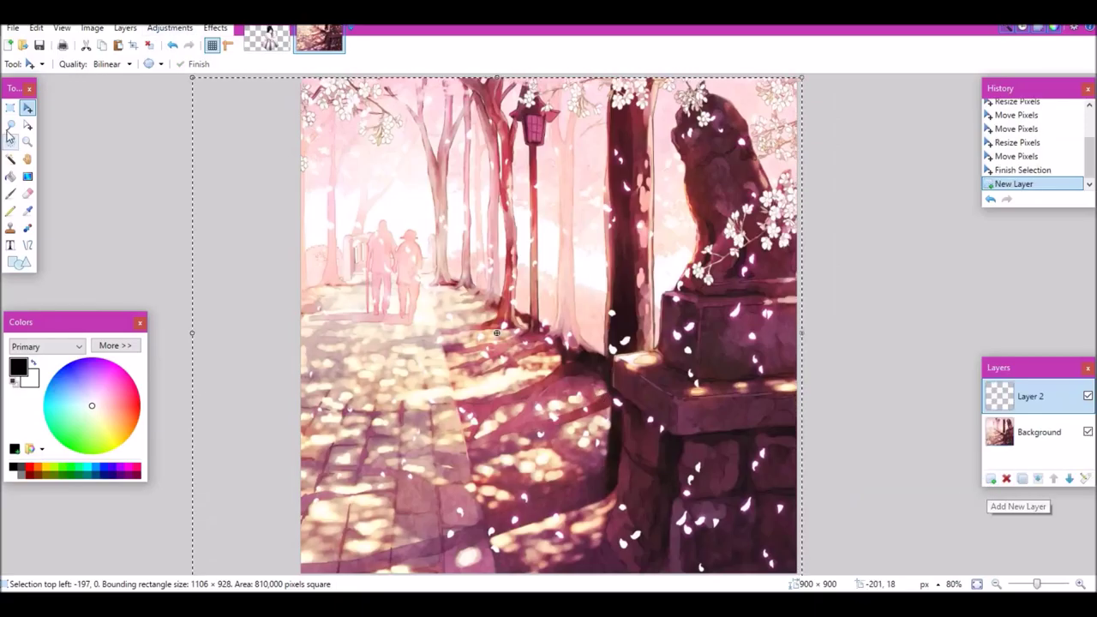
key("ctrl+d")
left_click(268, 39)
key("ctrl+c")
left_click(319, 42)
key("ctrl+v")
key("Return")
Scale and position the pasted character in the left half of the canvas and clear the selection.
left_click_drag(854, 296, 370, 383)
left_click_drag(795, 147, 817, 132)
key("ctrl+d")
Shift the Background layer's colors to a lighter, more purple tone with Hue / Saturation.
key("alt+Page_Down")
left_click(170, 27)
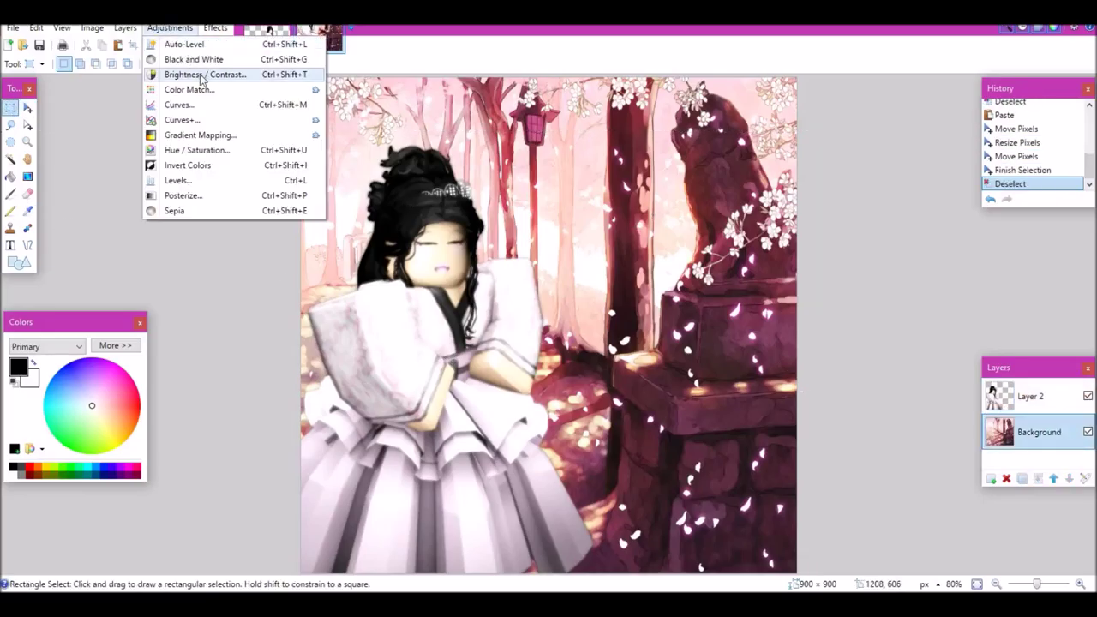
left_click(185, 150)
left_click_drag(557, 227, 961, 182)
left_click_drag(919, 252, 934, 287)
left_click(970, 315)
Apply a Gaussian Blur to the Background layer behind the character.
left_click(212, 28)
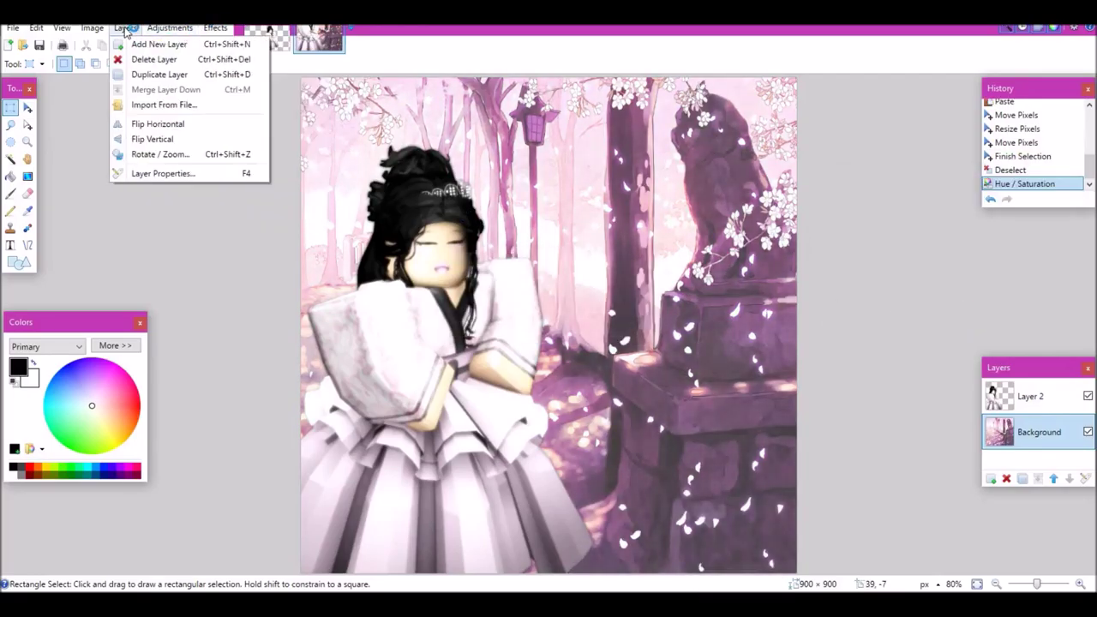
mouse_move(230, 93)
left_click(385, 110)
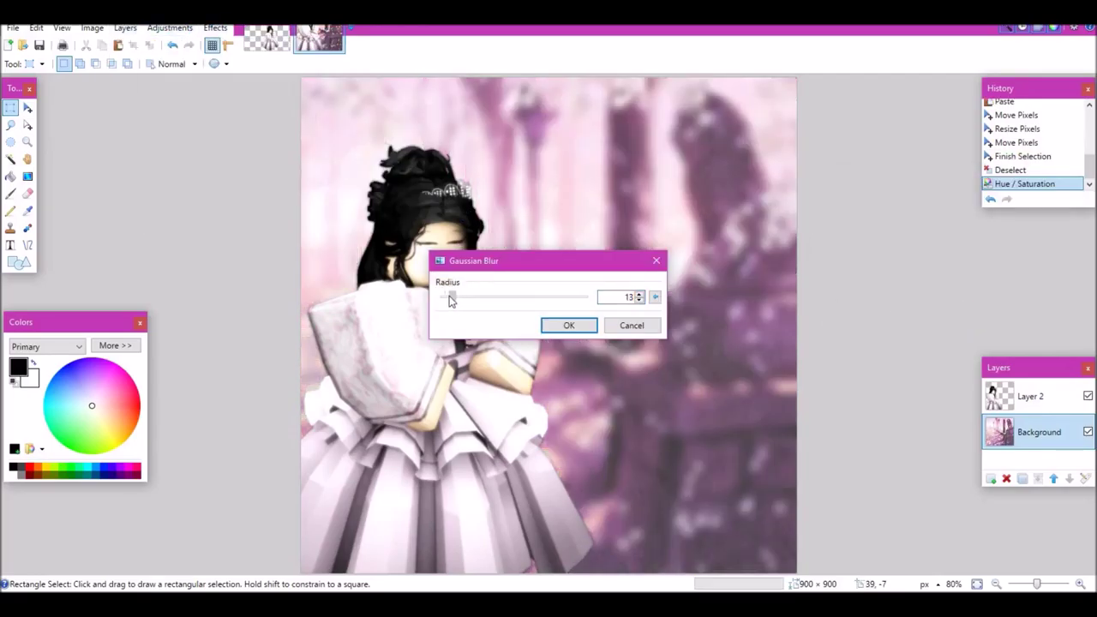
left_click_drag(534, 261, 995, 203)
left_click(1005, 257)
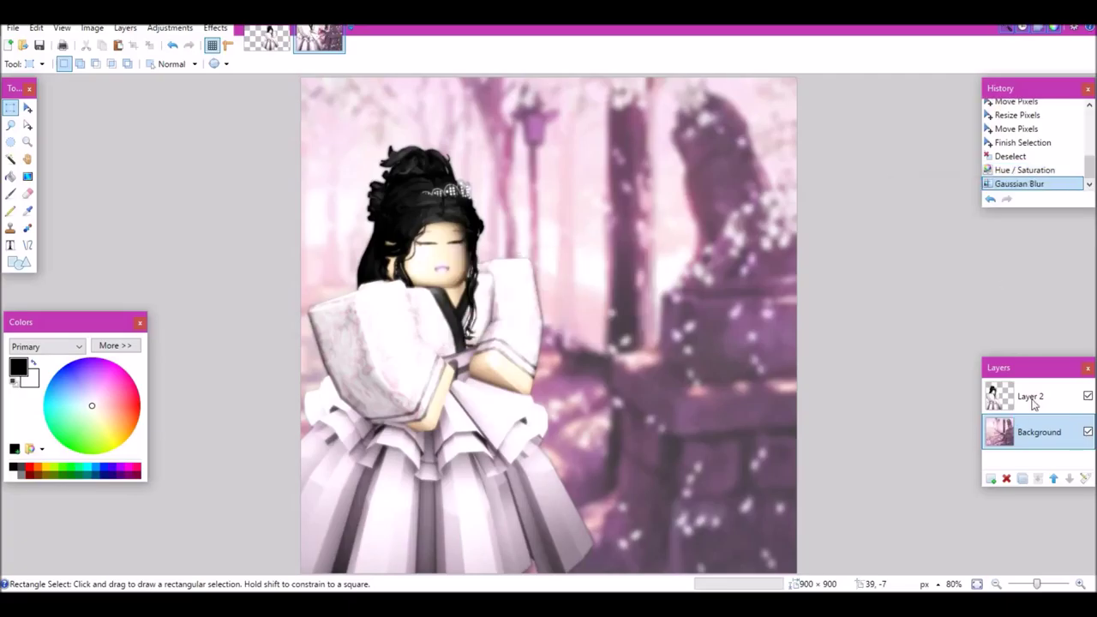
Add a new top layer and draw a light pink rectangle frame about 858 × 840 pixels with brush width 60.
left_click(991, 479)
left_click(19, 263)
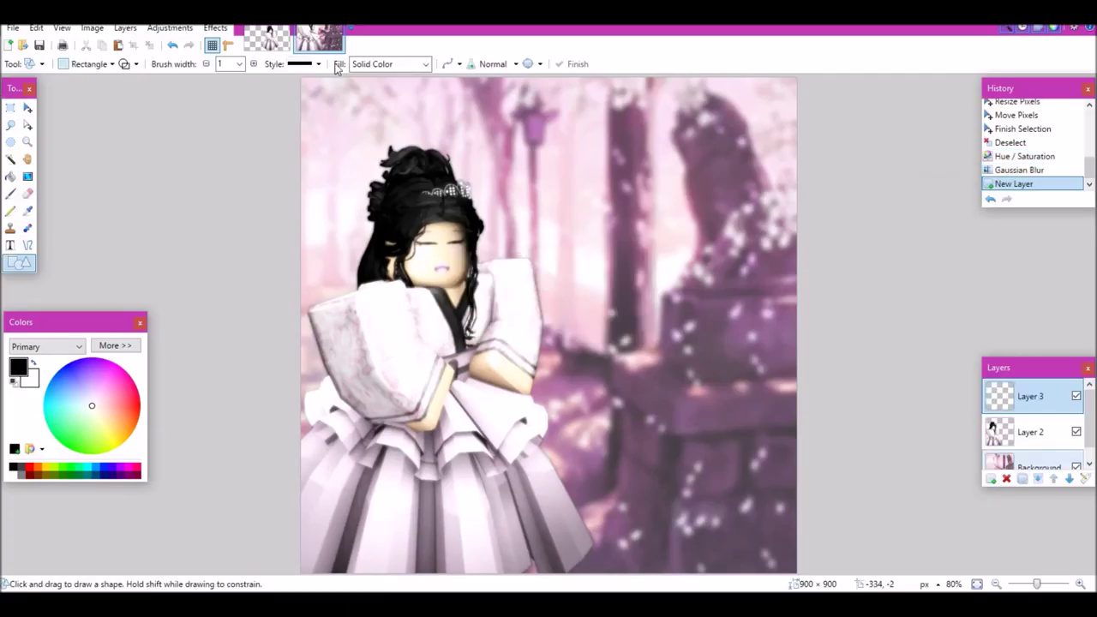
left_click(239, 63)
left_click(222, 318)
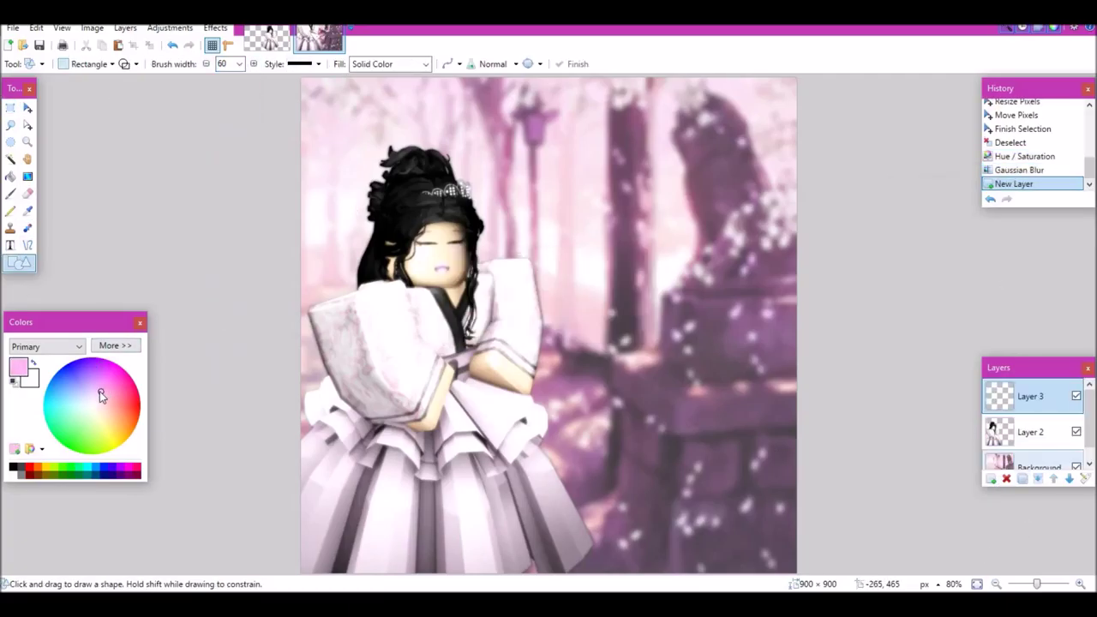
mouse_move(304, 80)
left_mouse_down()
mouse_move(559, 346)
mouse_move(778, 543)
left_mouse_up()
Reduce the pink frame's brush width to 20 and stretch it to about 904 × 901 pixels along the canvas edges.
left_click(241, 65)
left_click_drag(258, 216, 258, 178)
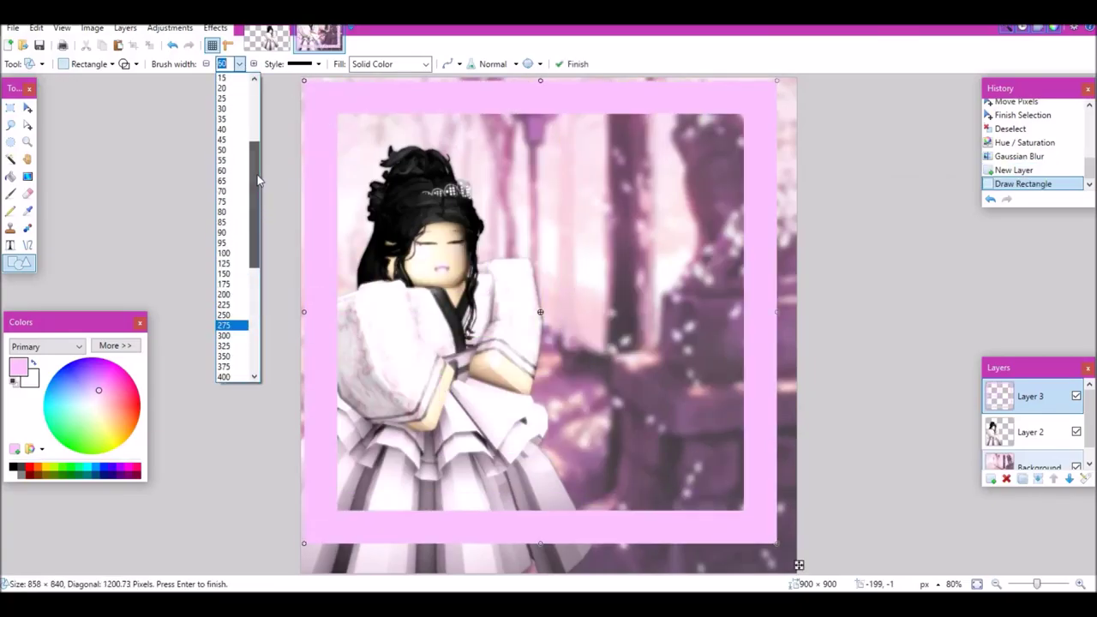
left_click(230, 132)
left_click(240, 64)
left_click(229, 98)
left_click_drag(306, 83, 299, 77)
left_click_drag(778, 312, 799, 312)
left_click_drag(549, 544, 552, 576)
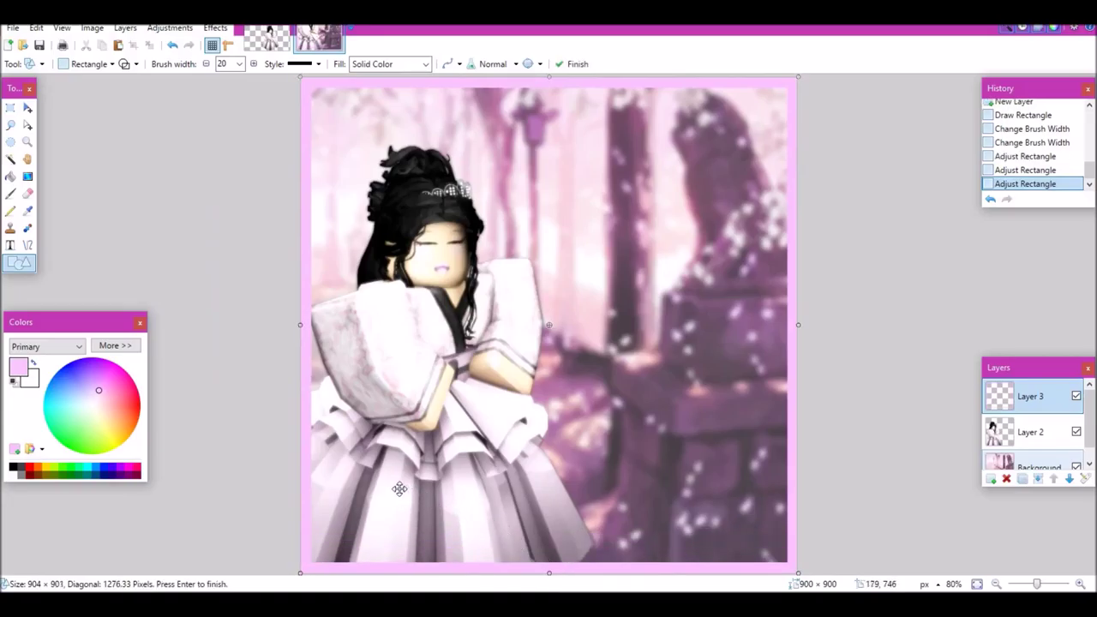
Add a new layer and set up white text in the Marchand de Venise font at size 48.
left_click(990, 480)
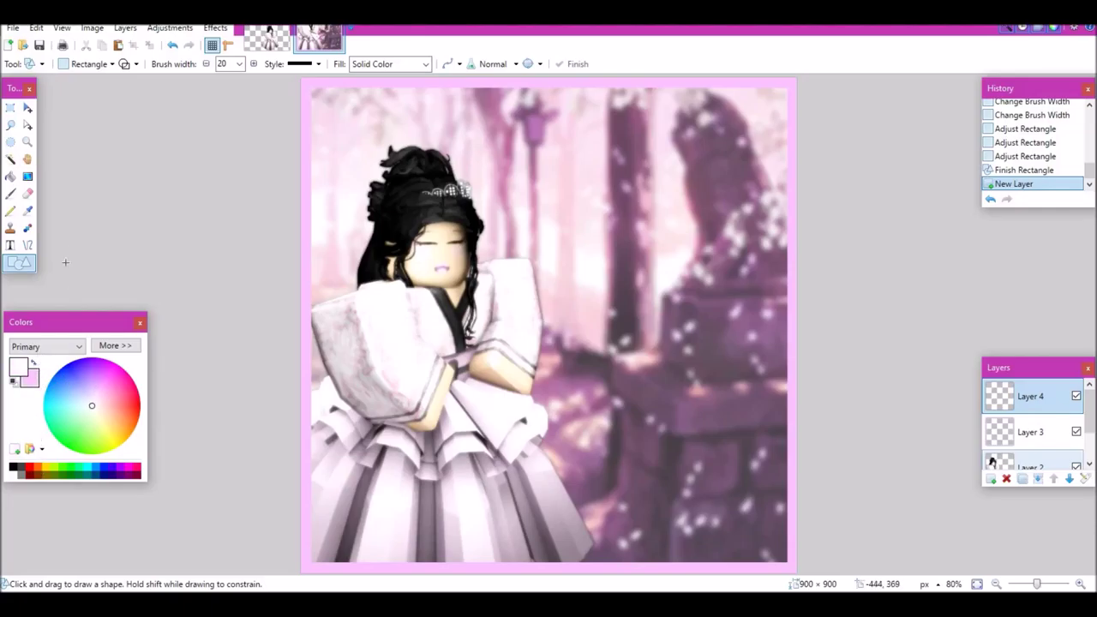
left_click(10, 244)
left_click(203, 65)
left_click(199, 222)
left_click(169, 65)
left_click_drag(282, 191, 288, 290)
scroll(284, 296, "down", 3)
left_click(239, 380)
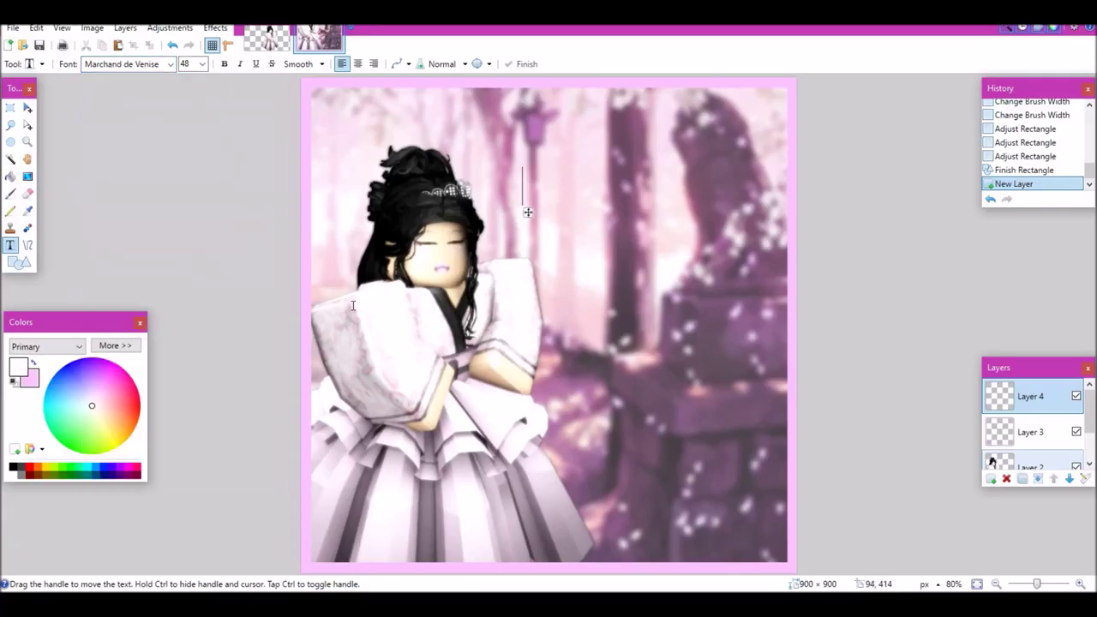
Write "Princess", enlarge the text to size 216 and place it in the upper right of the picture.
left_click(203, 65)
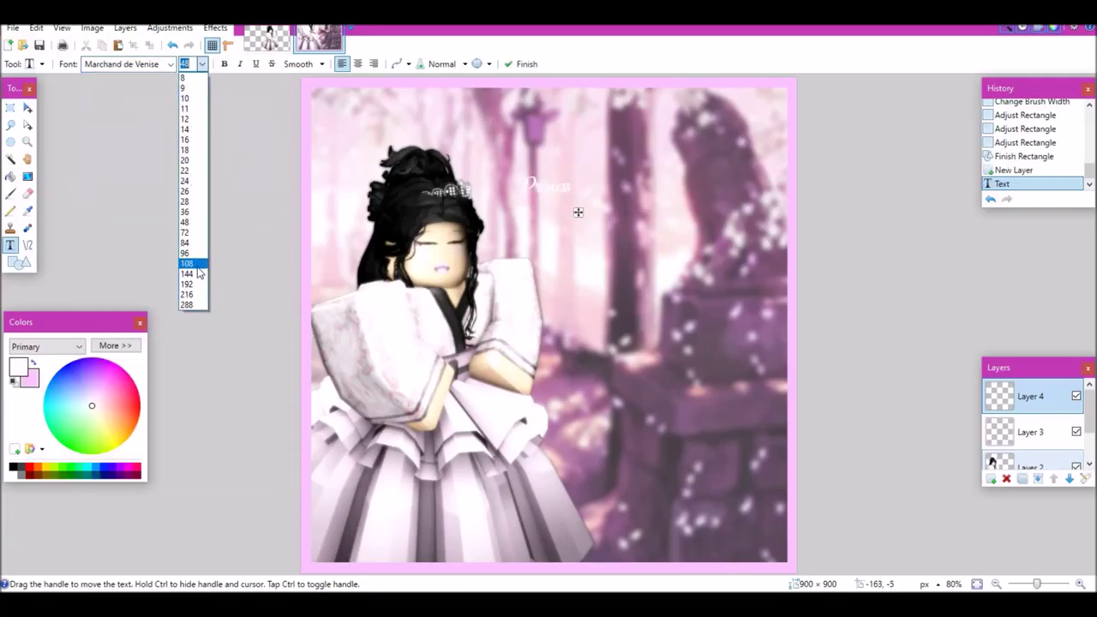
left_click(197, 266)
left_click(203, 66)
left_click(198, 304)
left_click(203, 66)
left_click(199, 294)
left_click_drag(755, 281, 762, 282)
Try to apply an outline effect to the "Princess" text layer.
left_click(1036, 400)
left_click(218, 31)
mouse_move(273, 142)
left_click(394, 158)
left_click(569, 450)
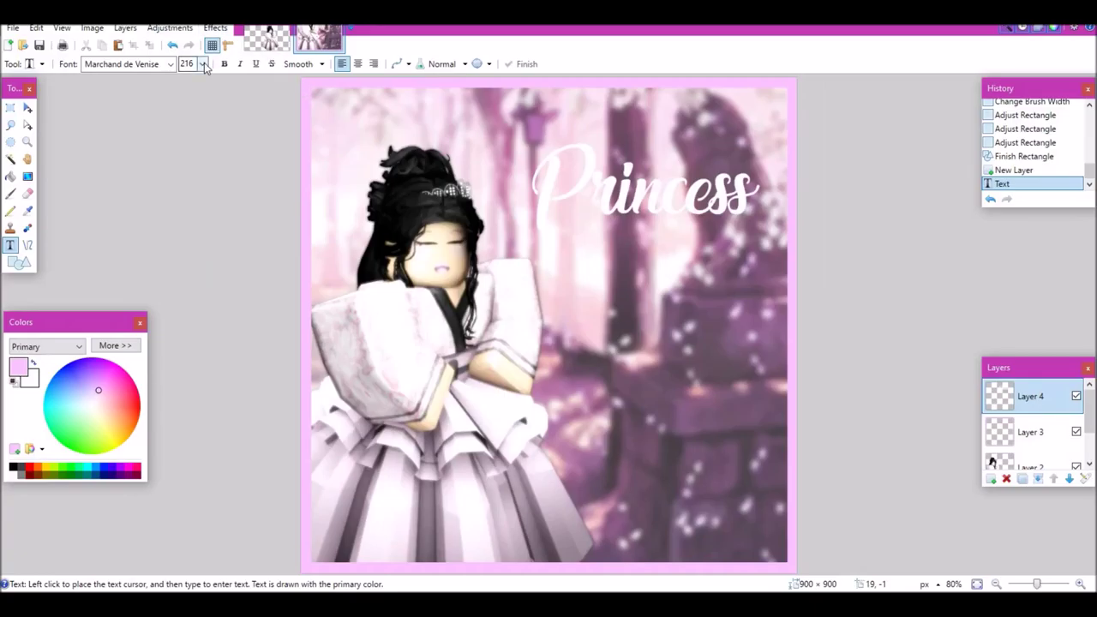
Apply Outline Object to the "Princess" text with width 15, softness 254 and light pink color (249, 196, 255).
left_click(215, 27)
mouse_move(233, 137)
left_click(417, 140)
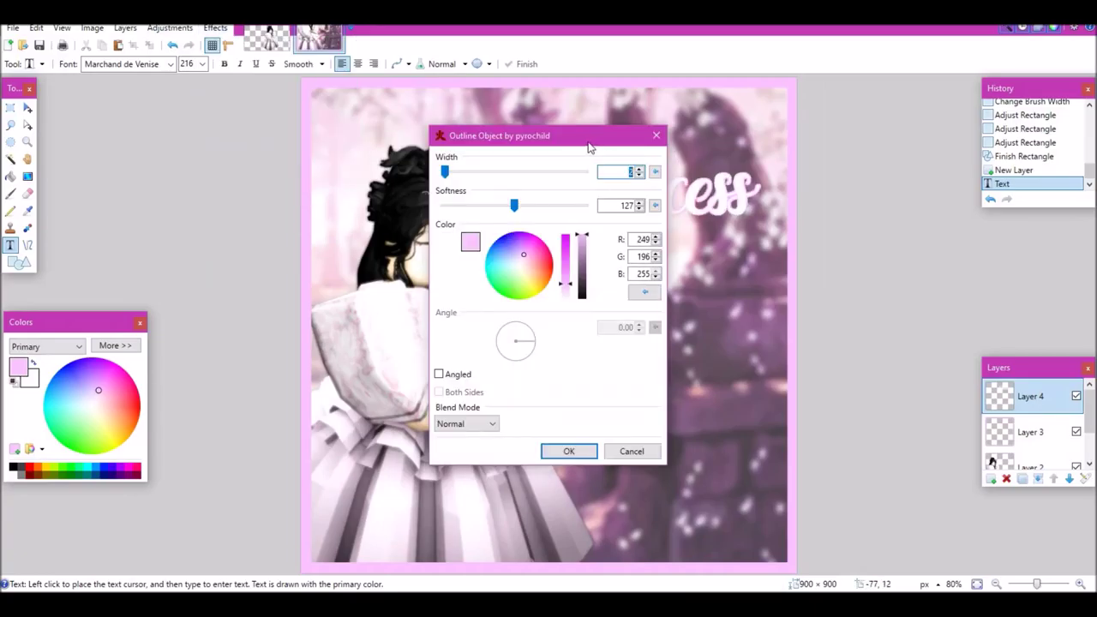
left_click_drag(514, 134, 391, 115)
left_click_drag(327, 145, 338, 145)
left_click_drag(386, 109, 200, 100)
left_click_drag(280, 171, 283, 172)
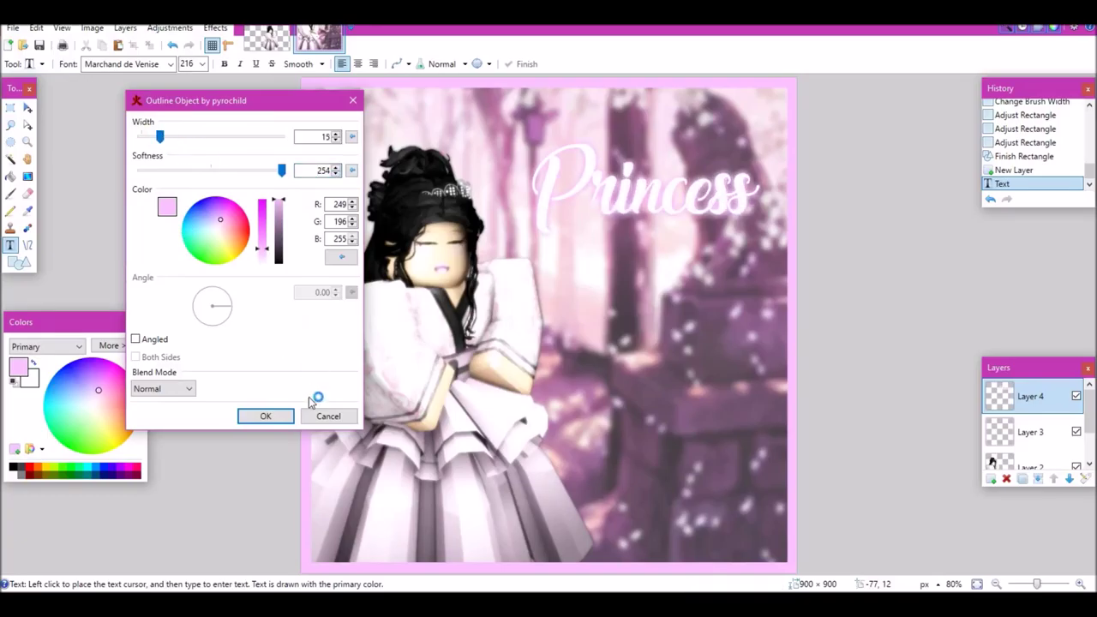
left_click(266, 416)
Duplicate the "Princess" text layer and intensify the copy's pink outline with Hue / Saturation.
left_click(1023, 479)
left_click(214, 29)
mouse_move(190, 30)
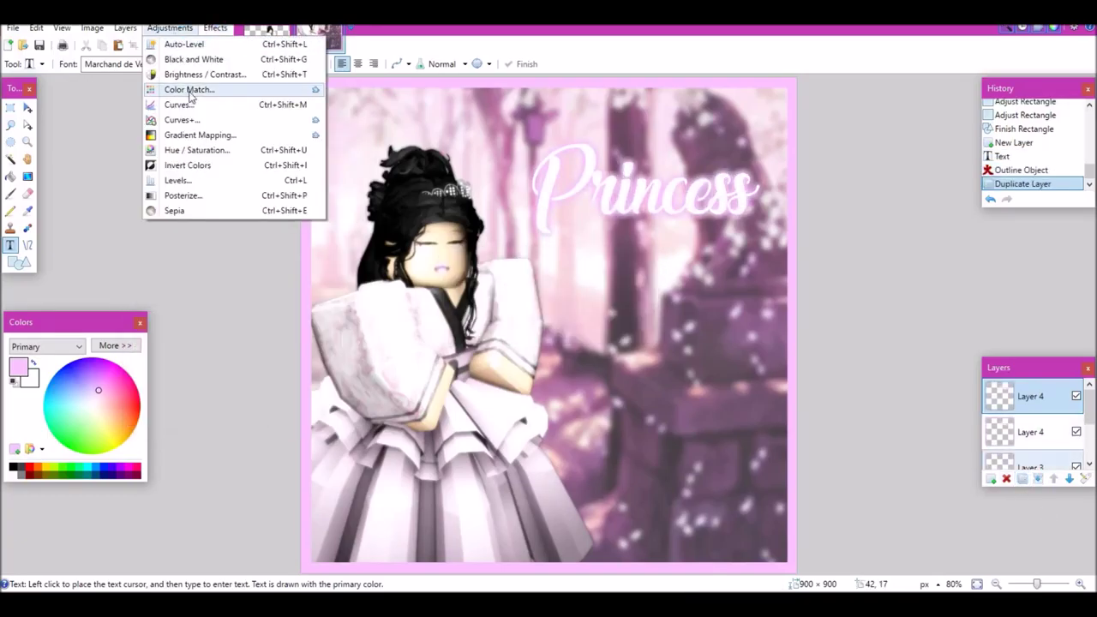
left_click(196, 150)
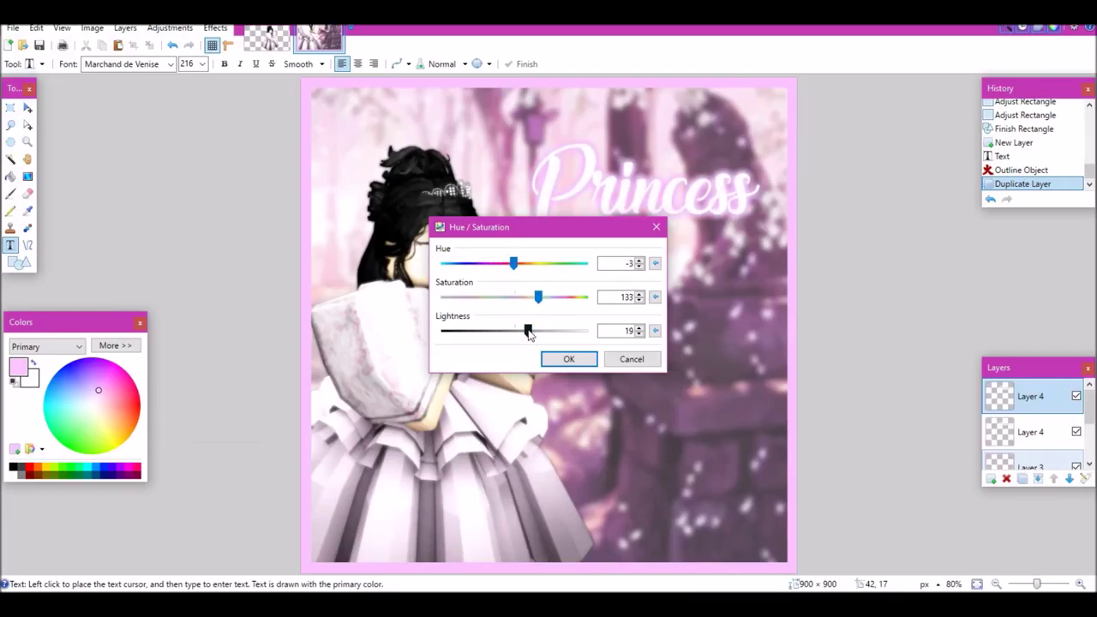
left_click_drag(514, 226, 923, 207)
left_click_drag(956, 277, 949, 283)
left_click(977, 341)
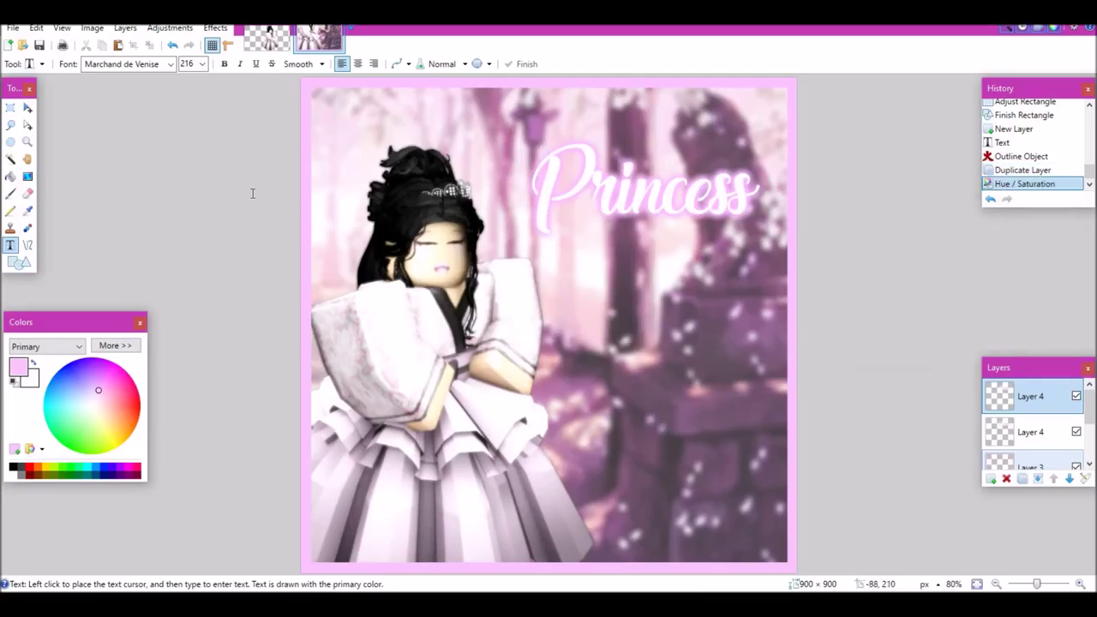
Add the signature text "Melancholic" at size 48 just inside the frame's bottom-right corner.
left_click(617, 561)
left_click(202, 64)
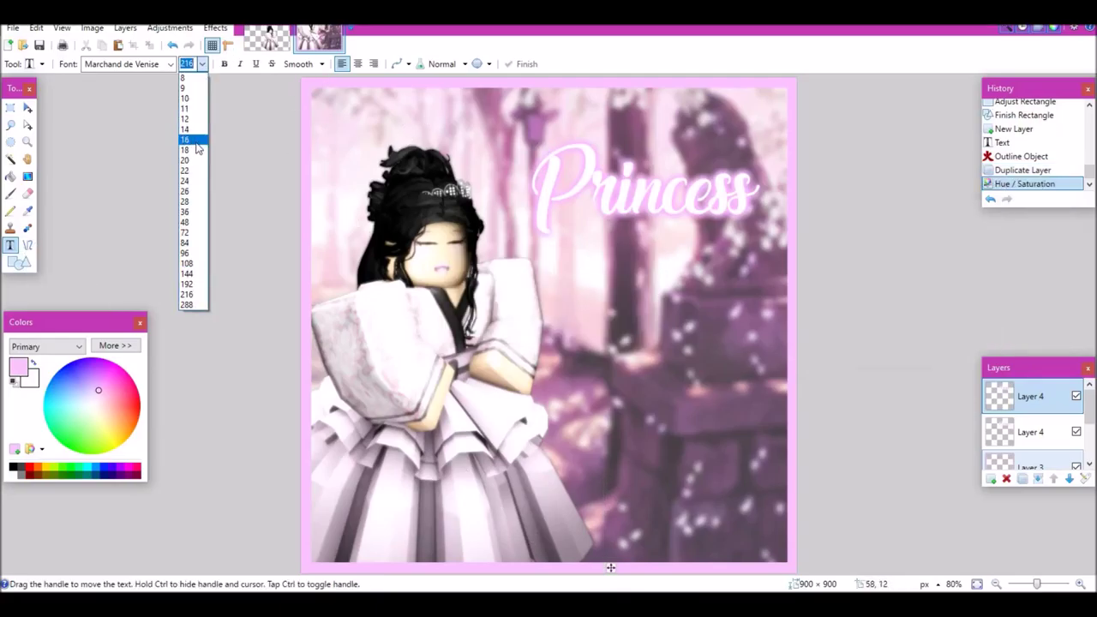
left_click(193, 137)
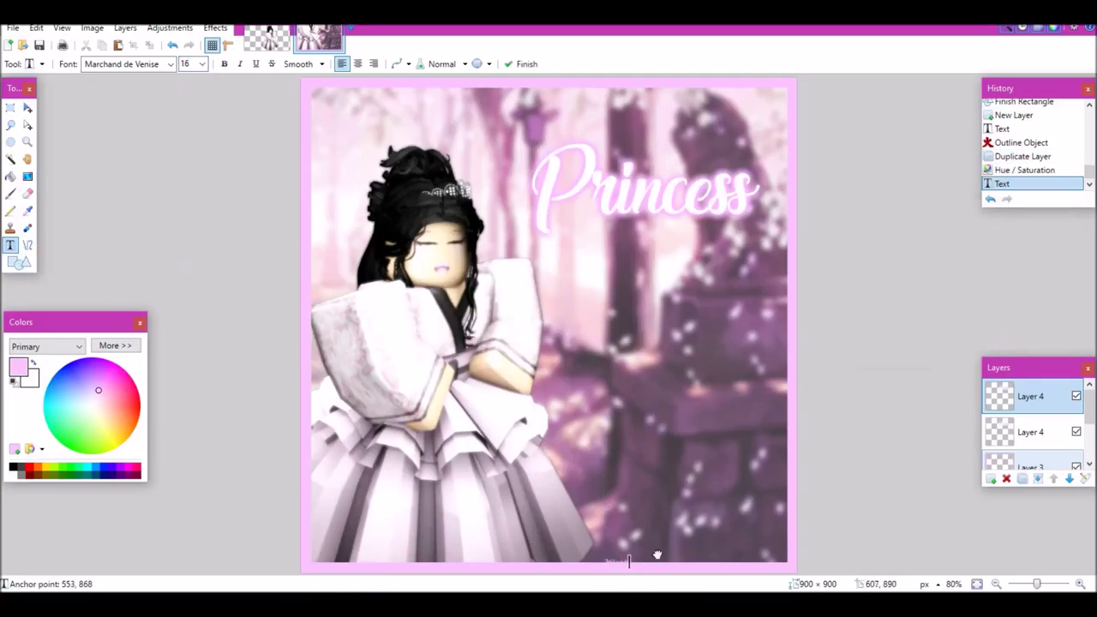
left_click(202, 63)
left_click(193, 215)
left_click(202, 63)
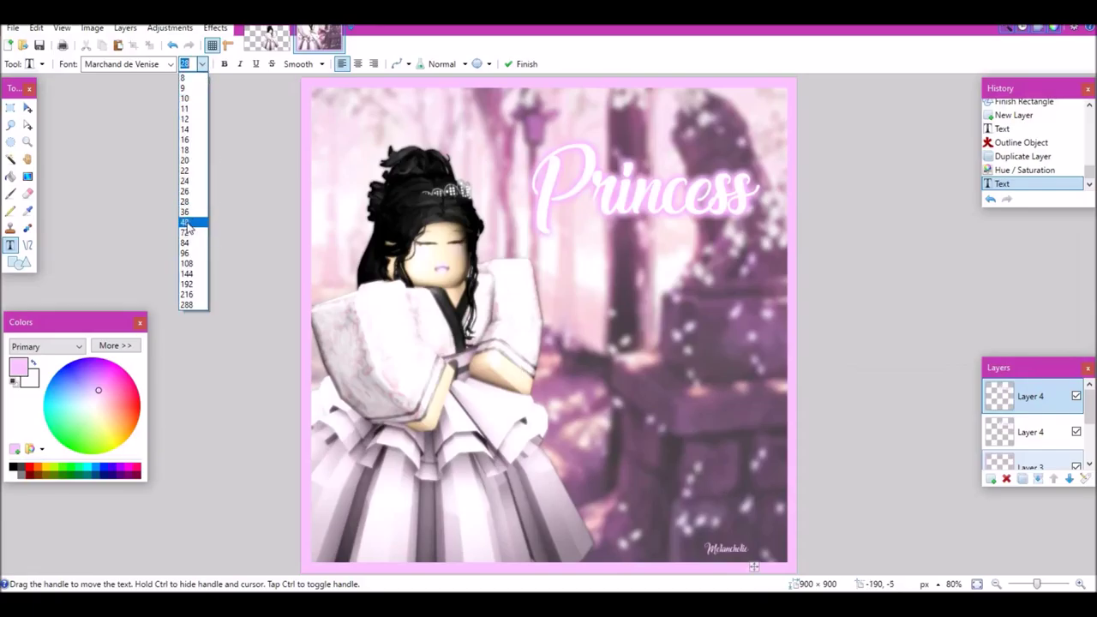
left_click(193, 226)
left_click(10, 108)
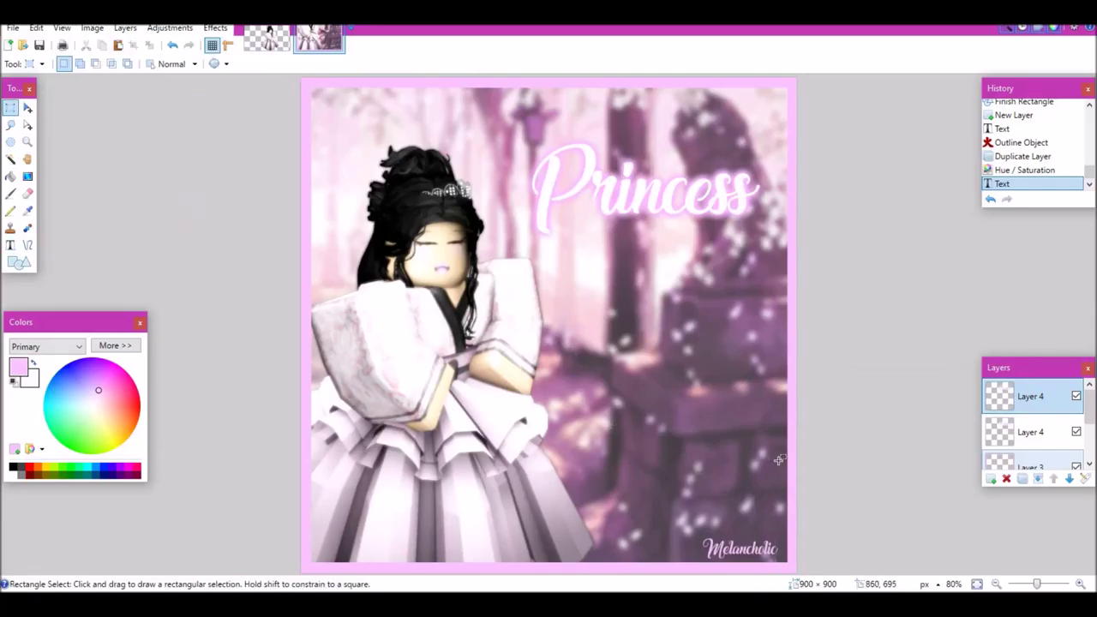